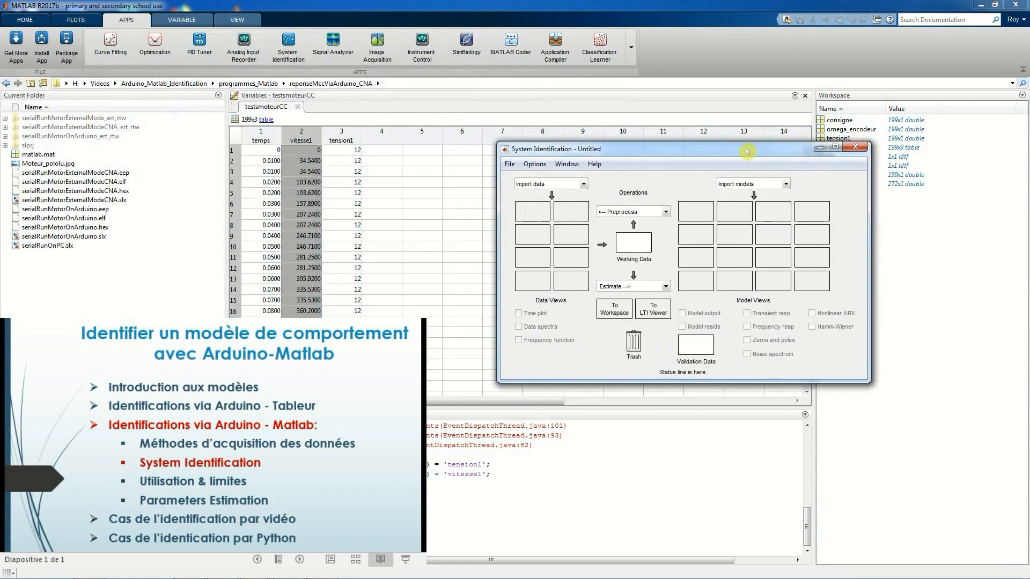
Step: Import time-domain data as mydata with input tension1, output vitesse1 and a sample time of 0.01
{"action": "left_click", "coordinate": [534, 215]}
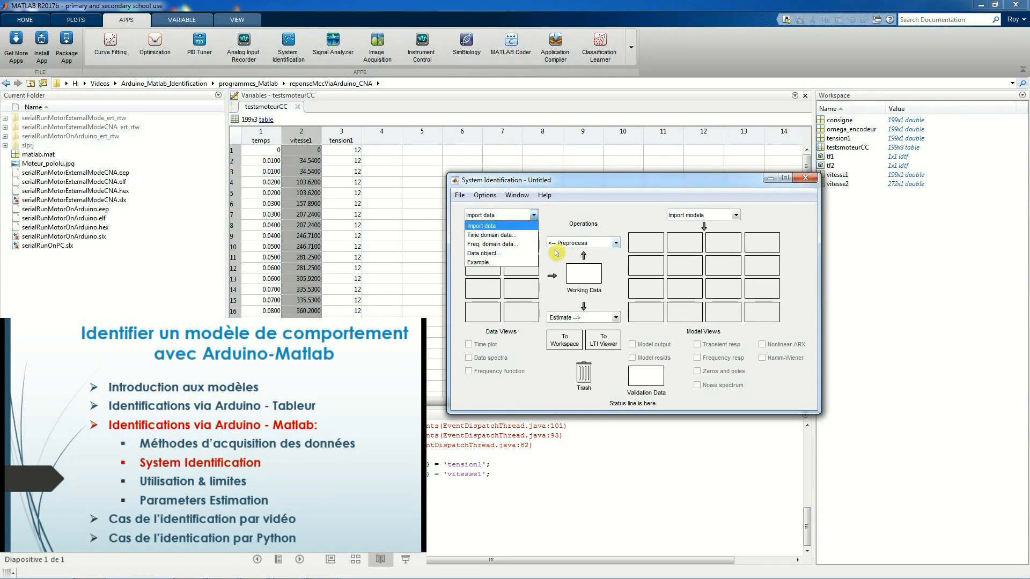
{"action": "left_click", "coordinate": [514, 235]}
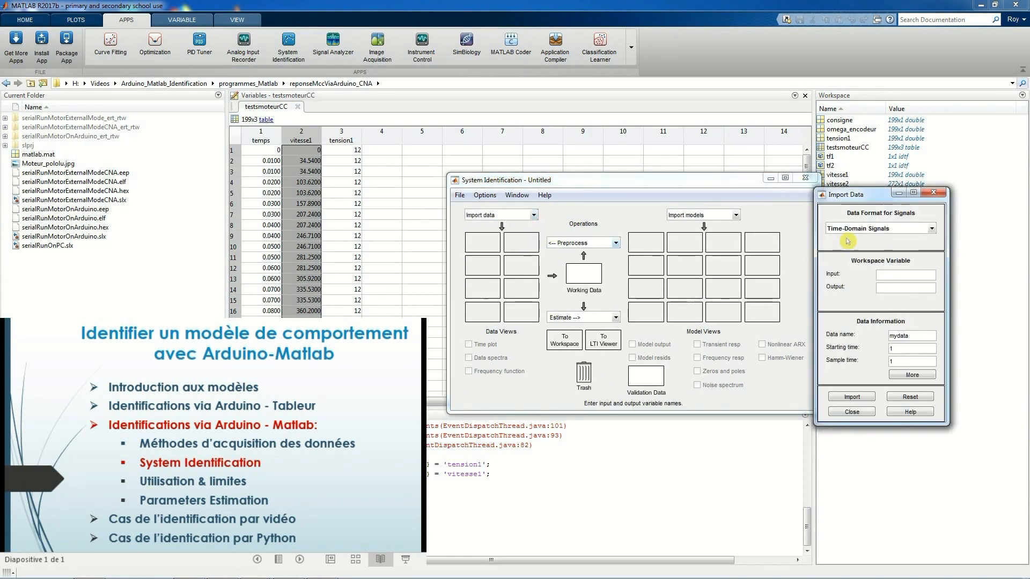
{"action": "left_click_drag", "start_coordinate": [876, 195], "coordinate": [730, 228]}
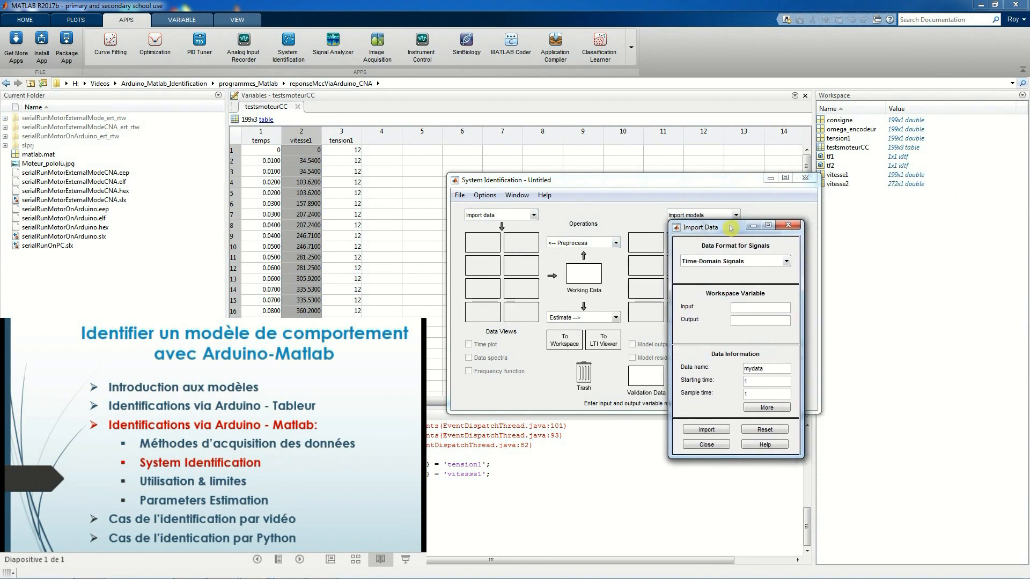
{"action": "left_click", "coordinate": [752, 306]}
{"action": "type", "text": "tension1"}
{"action": "left_click", "coordinate": [754, 320]}
{"action": "type", "text": "vitesse1"}
{"action": "left_click", "coordinate": [706, 430]}
{"action": "left_click", "coordinate": [788, 225]}
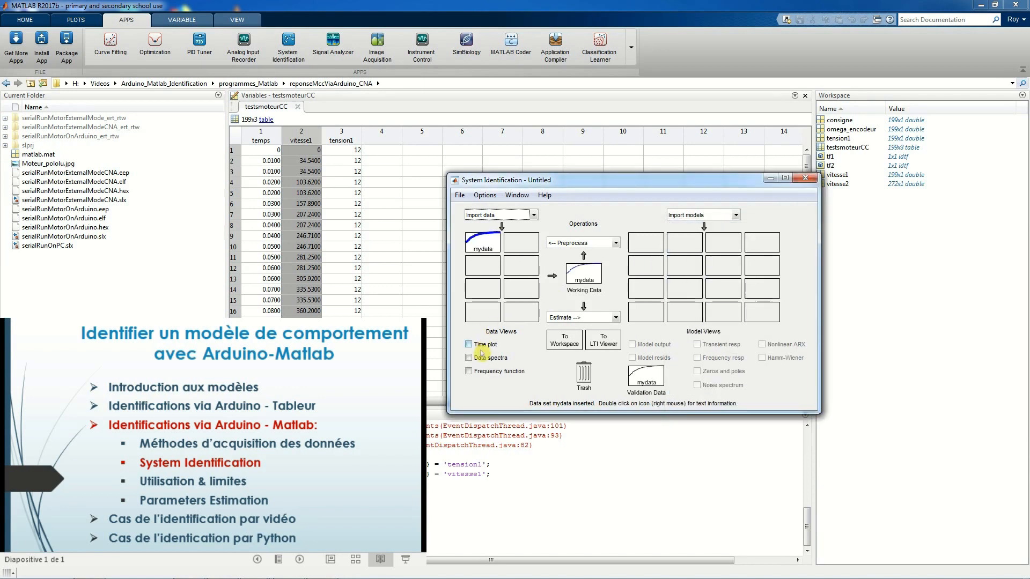
Step: View the time plot of mydata and assign mydata as the working data
{"action": "left_click", "coordinate": [470, 345]}
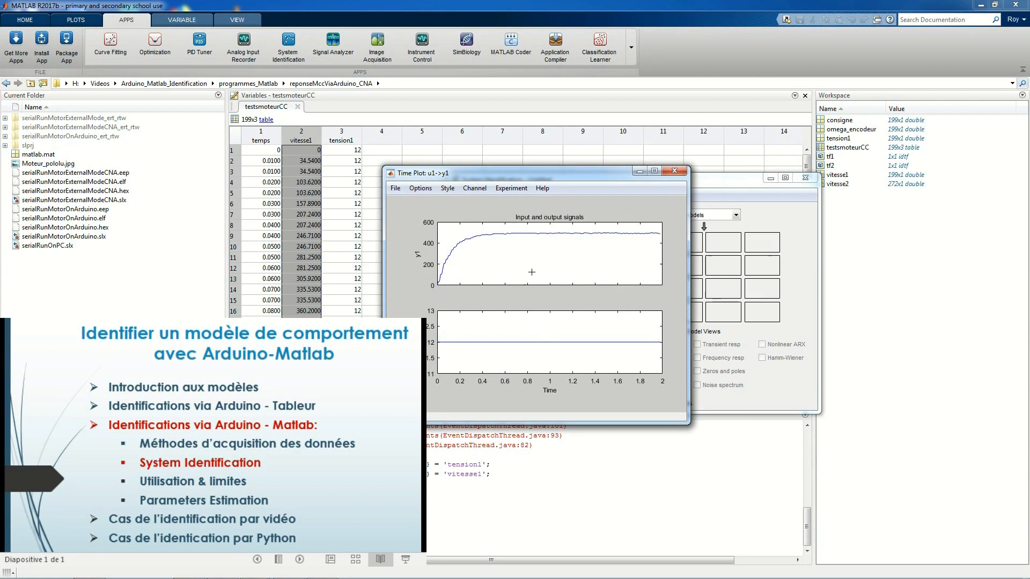
{"action": "left_click", "coordinate": [675, 171]}
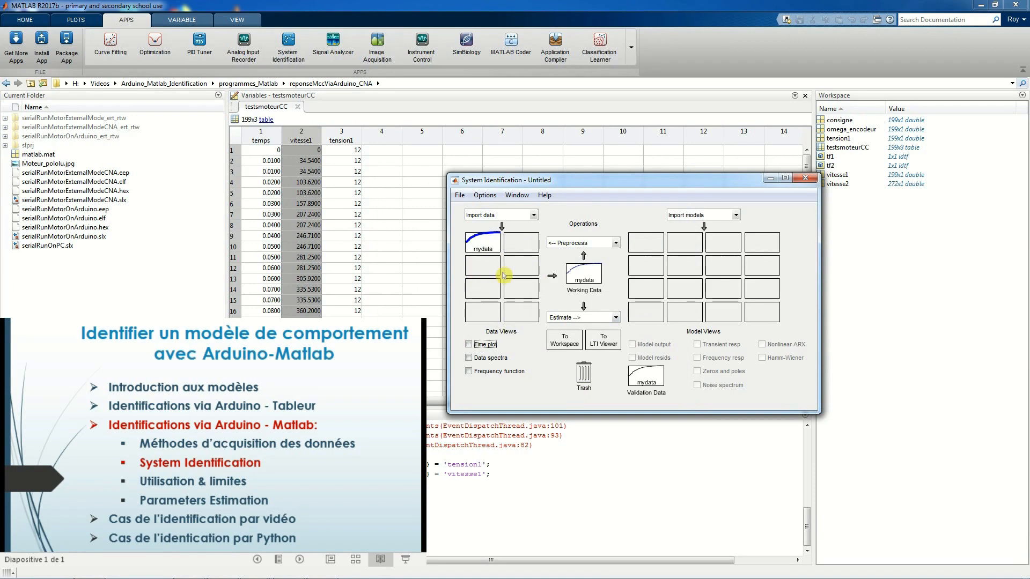
{"action": "left_click_drag", "start_coordinate": [483, 242], "coordinate": [585, 280]}
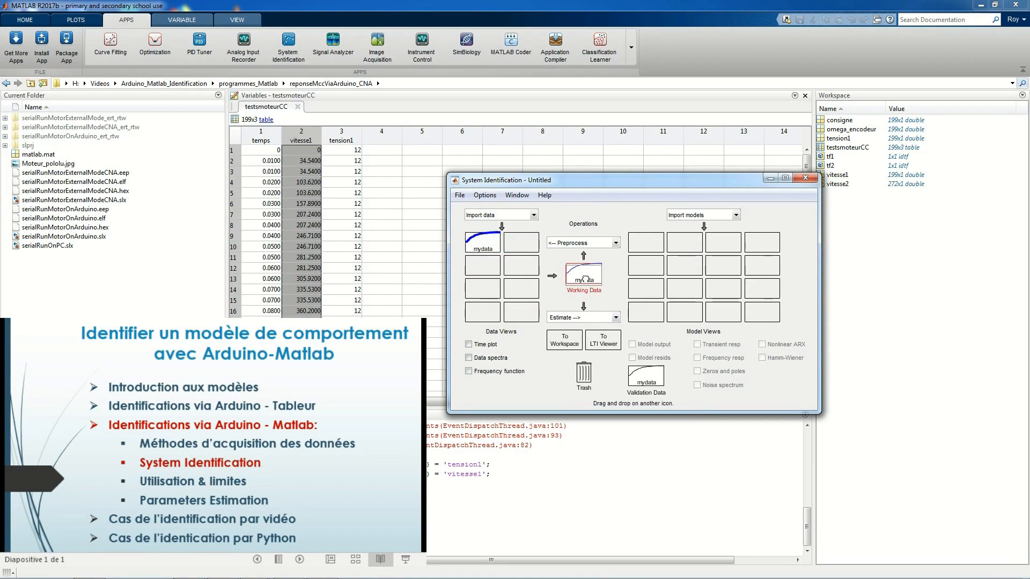
{"action": "left_click", "coordinate": [616, 243]}
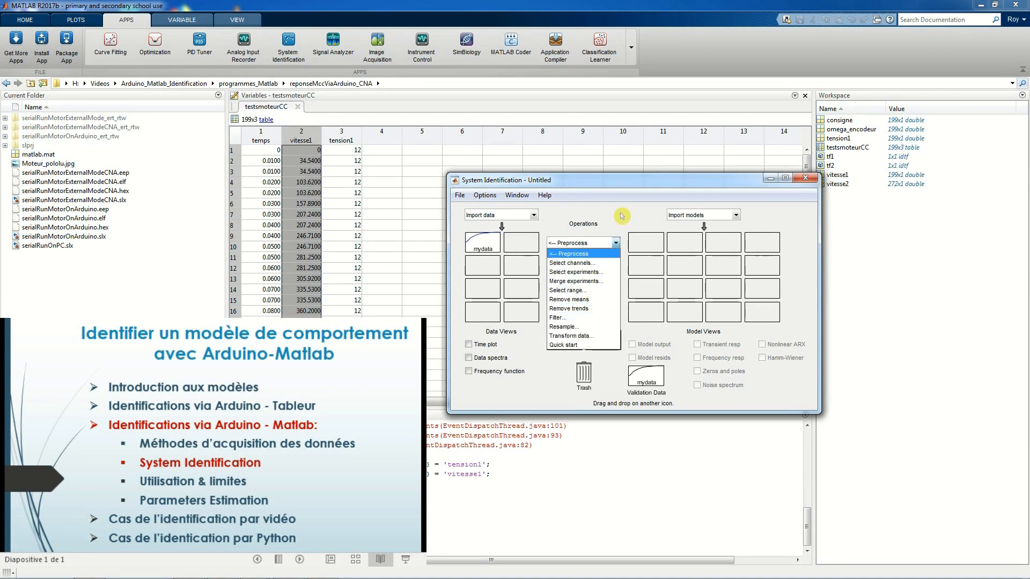
{"action": "left_click", "coordinate": [616, 243]}
Step: Estimate the continuous-time transfer function tf1 from the working data with 1 pole and 0 zeros
{"action": "left_click", "coordinate": [616, 318]}
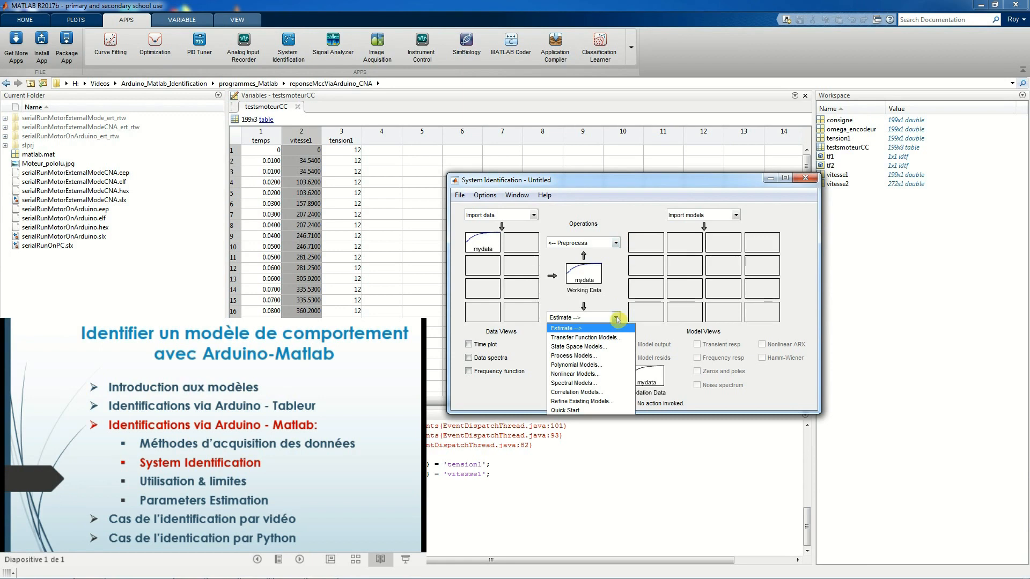
{"action": "left_click", "coordinate": [614, 338]}
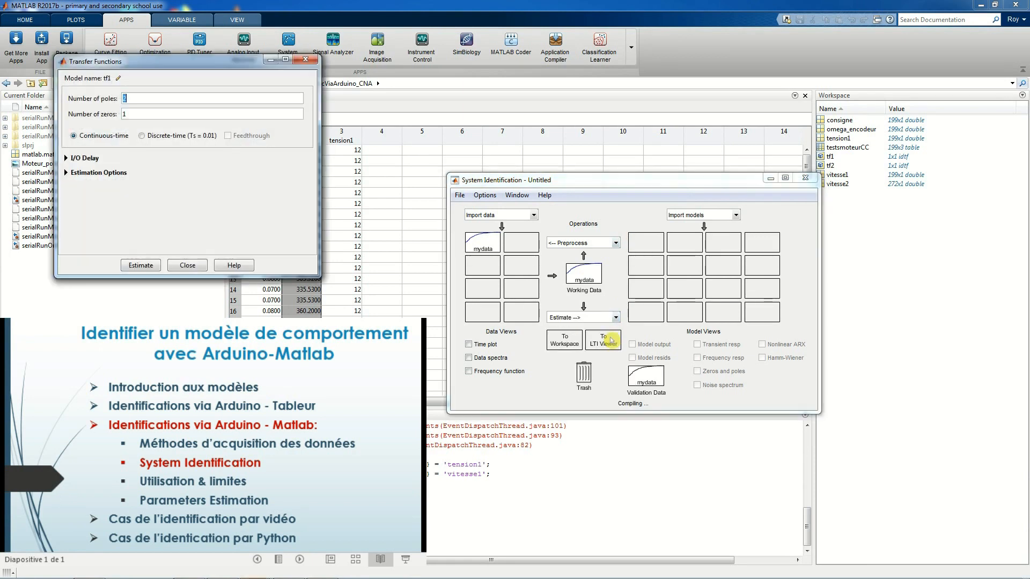
{"action": "left_click_drag", "start_coordinate": [213, 67], "coordinate": [720, 166]}
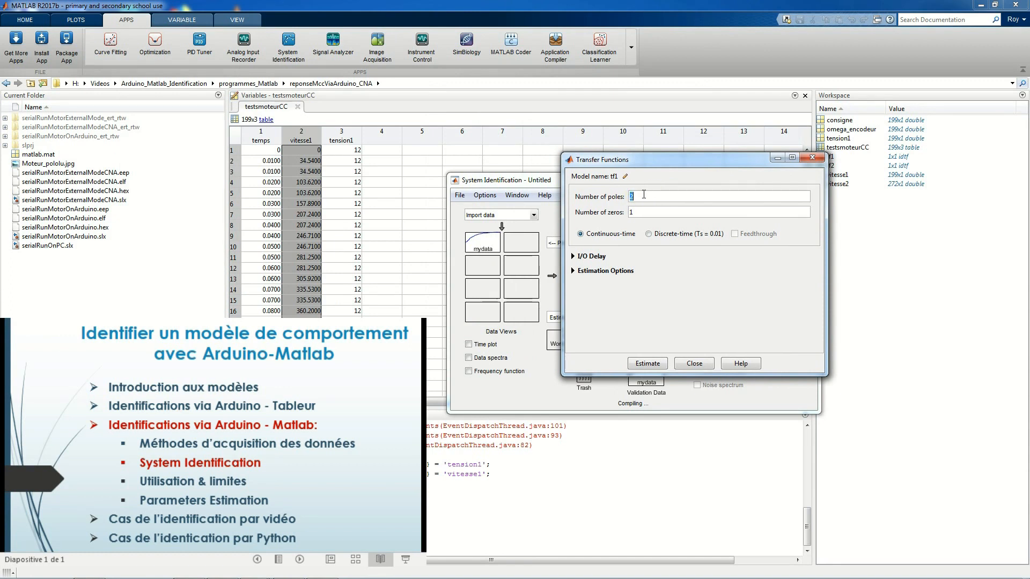
{"action": "type", "text": "0"}
{"action": "left_click", "coordinate": [648, 363]}
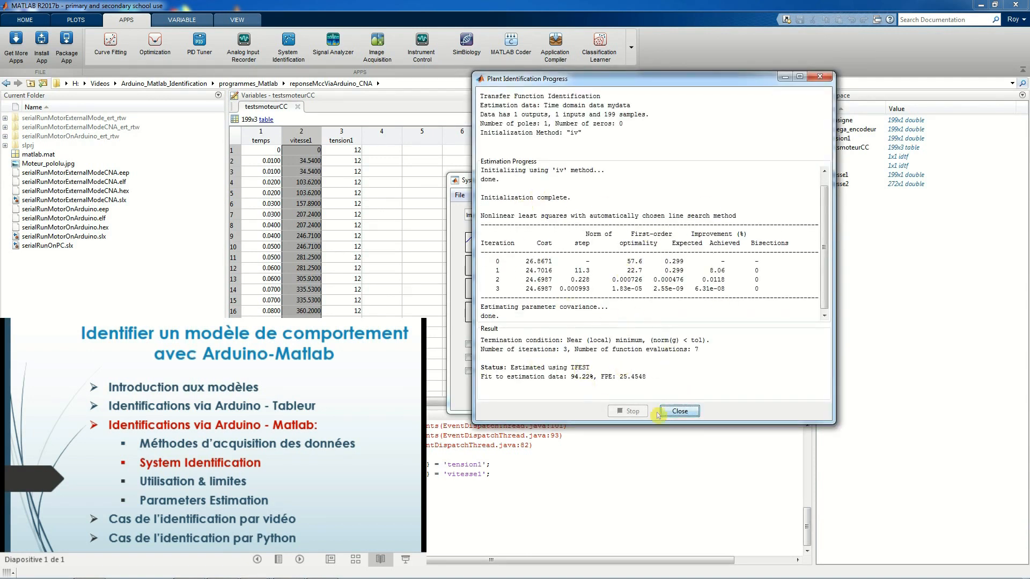
{"action": "left_click", "coordinate": [680, 412]}
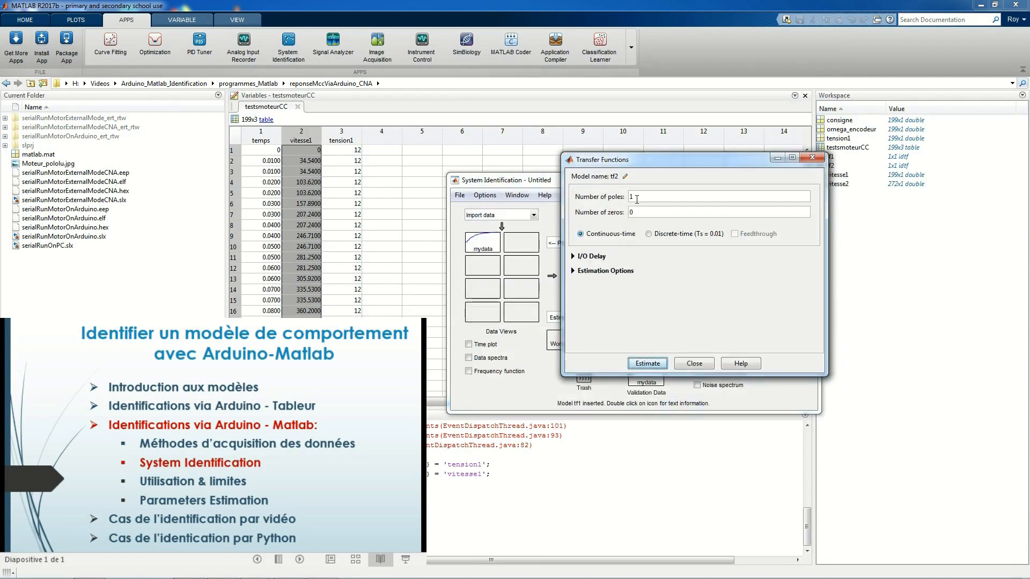
Step: Estimate a second continuous-time transfer function, tf2, with 2 poles and 0 zeros
{"action": "type", "text": "2"}
{"action": "left_click", "coordinate": [695, 364]}
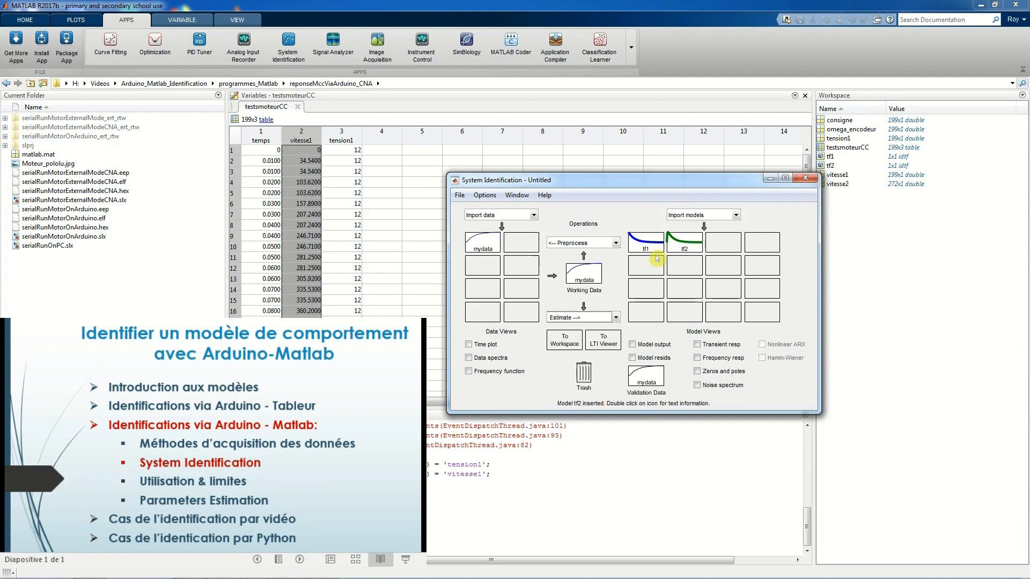
Step: Deselect tf2 and examine the model output of tf1 against the measured data in an enlarged plot
{"action": "left_click", "coordinate": [682, 250]}
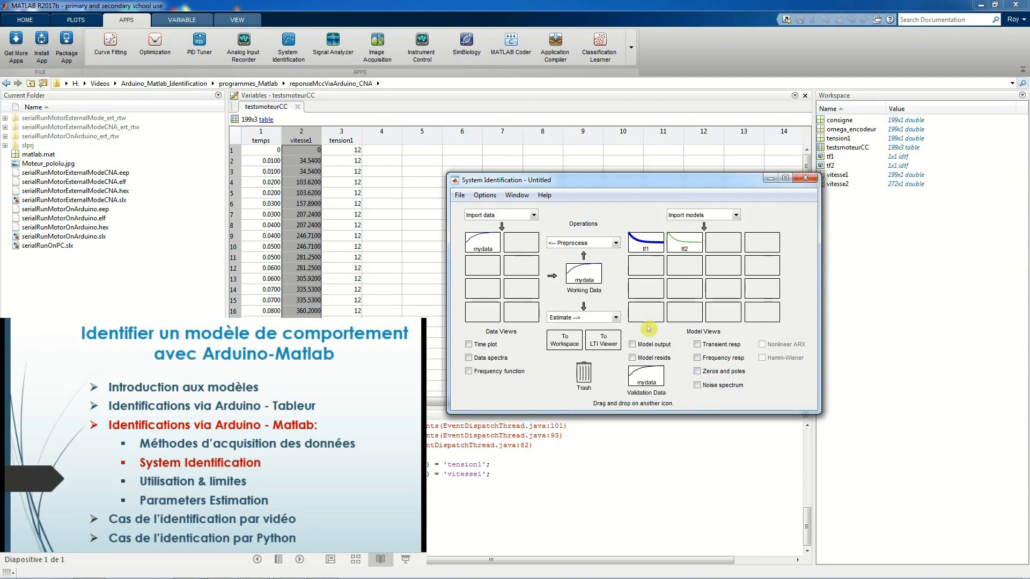
{"action": "left_click", "coordinate": [634, 344]}
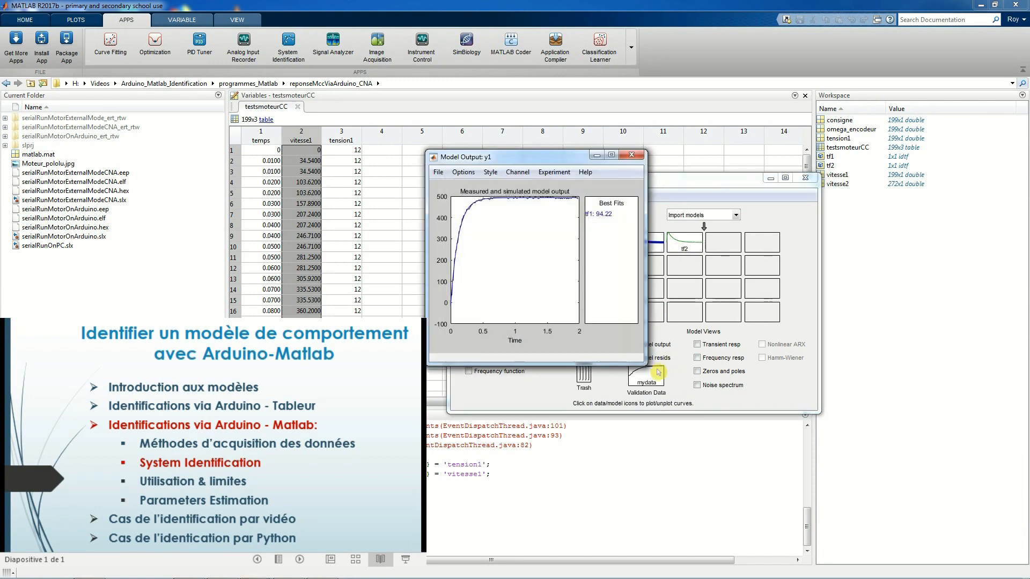
{"action": "left_click_drag", "start_coordinate": [645, 363], "coordinate": [907, 500]}
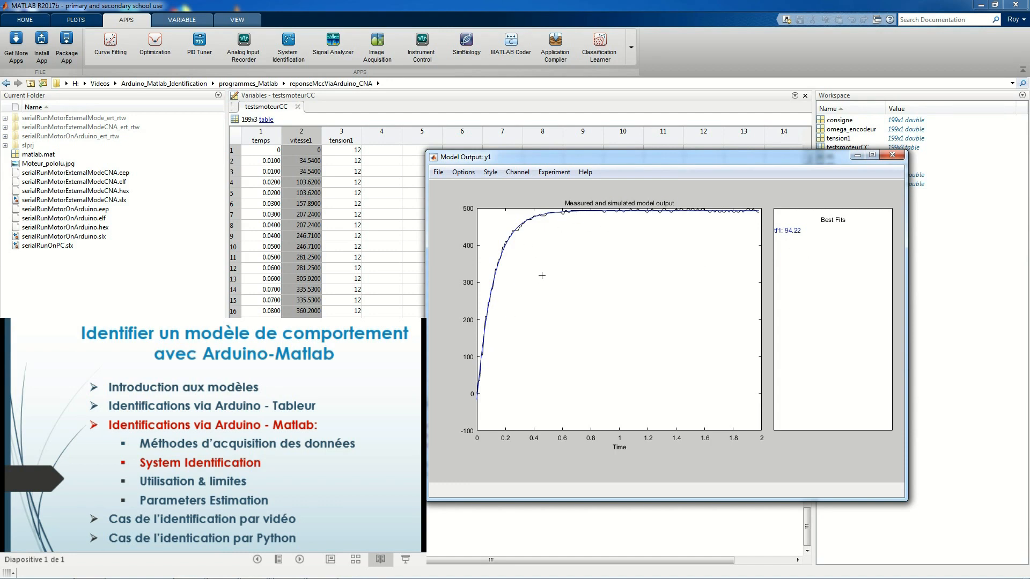
{"action": "left_click", "coordinate": [892, 155]}
Step: Select only tf2 and examine its model output against the measured data
{"action": "left_click", "coordinate": [680, 251]}
{"action": "left_click", "coordinate": [646, 245]}
{"action": "left_click", "coordinate": [642, 346]}
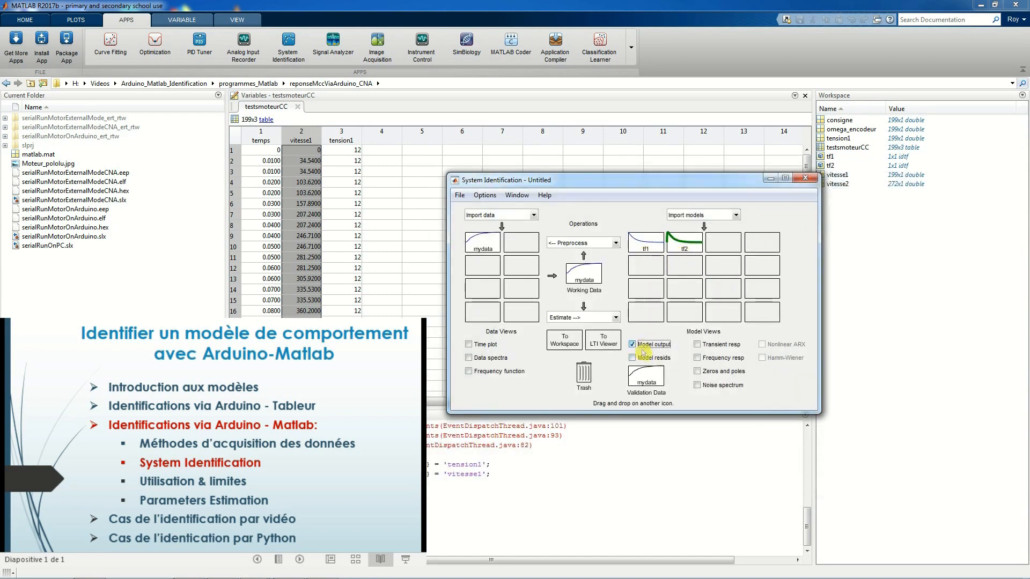
{"action": "left_click_drag", "start_coordinate": [642, 361], "coordinate": [906, 490]}
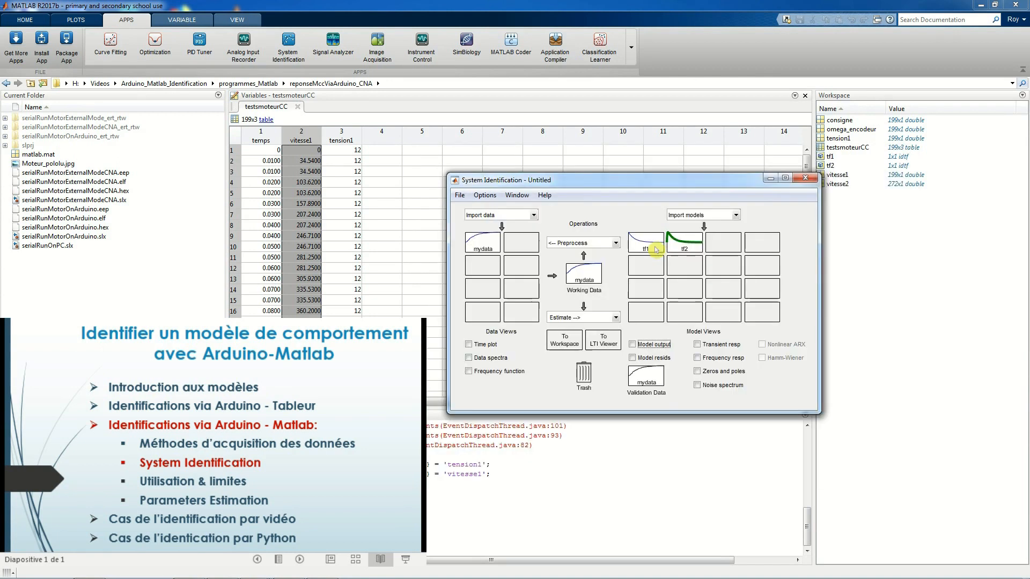
Step: Include tf1 again and compare the model outputs and best fits of tf1 and tf2 in one enlarged plot
{"action": "left_click", "coordinate": [656, 247]}
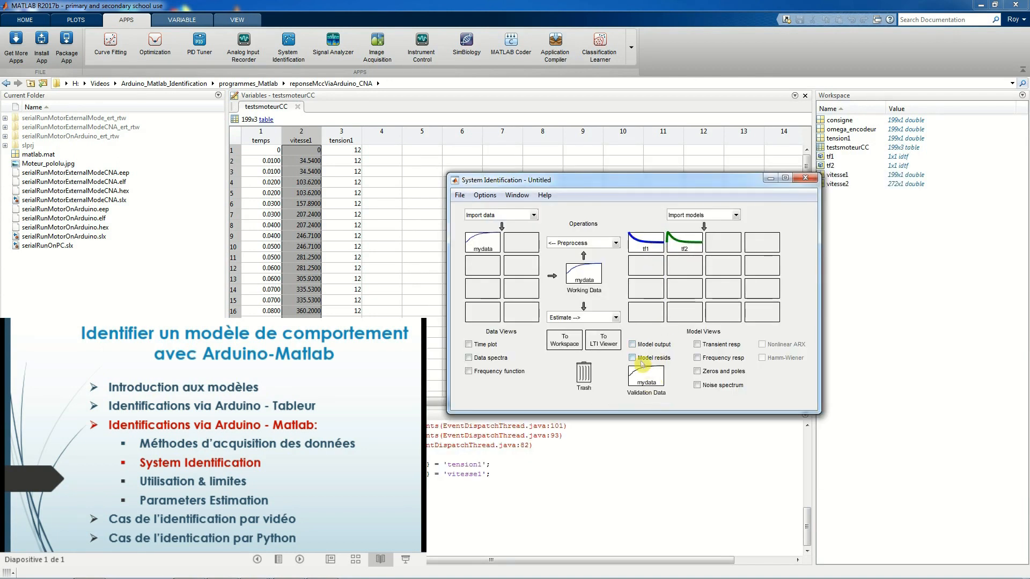
{"action": "left_click", "coordinate": [634, 345]}
{"action": "left_click_drag", "start_coordinate": [646, 367], "coordinate": [960, 528]}
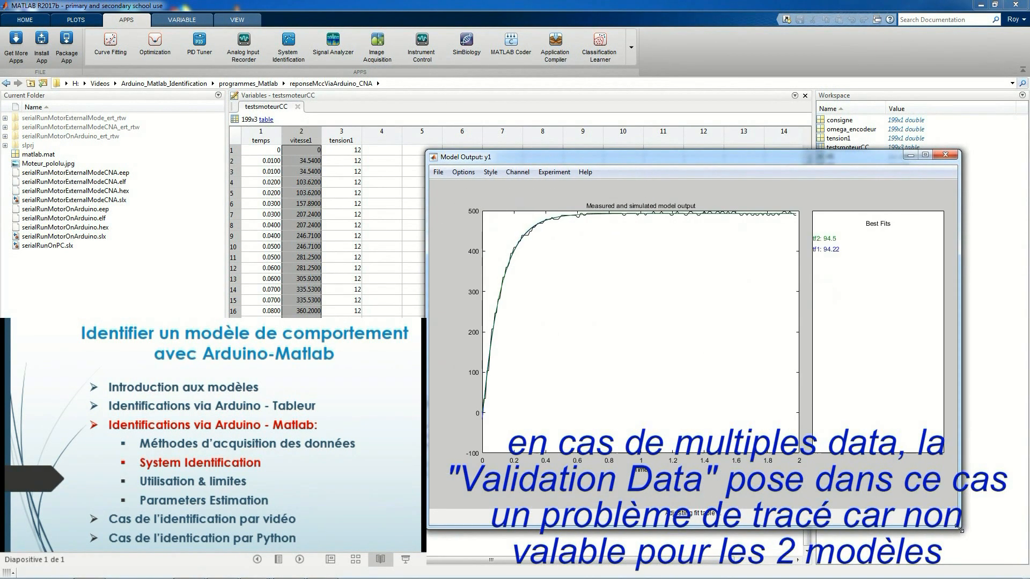
{"action": "left_click", "coordinate": [947, 155]}
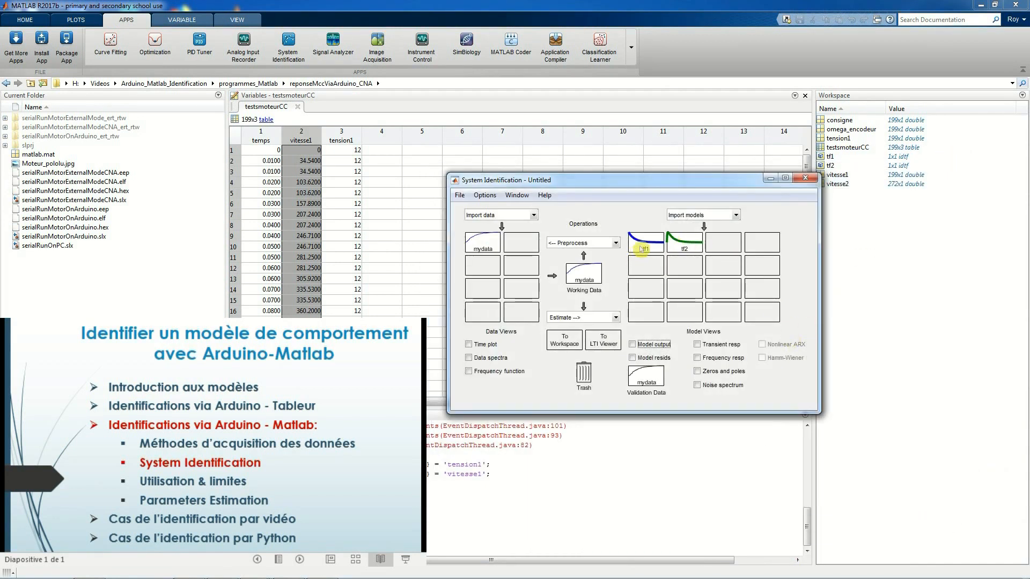
Step: Review the details of model tf1 and export it to the workspace, overwriting the existing tf1 variable
{"action": "double_click", "coordinate": [642, 249]}
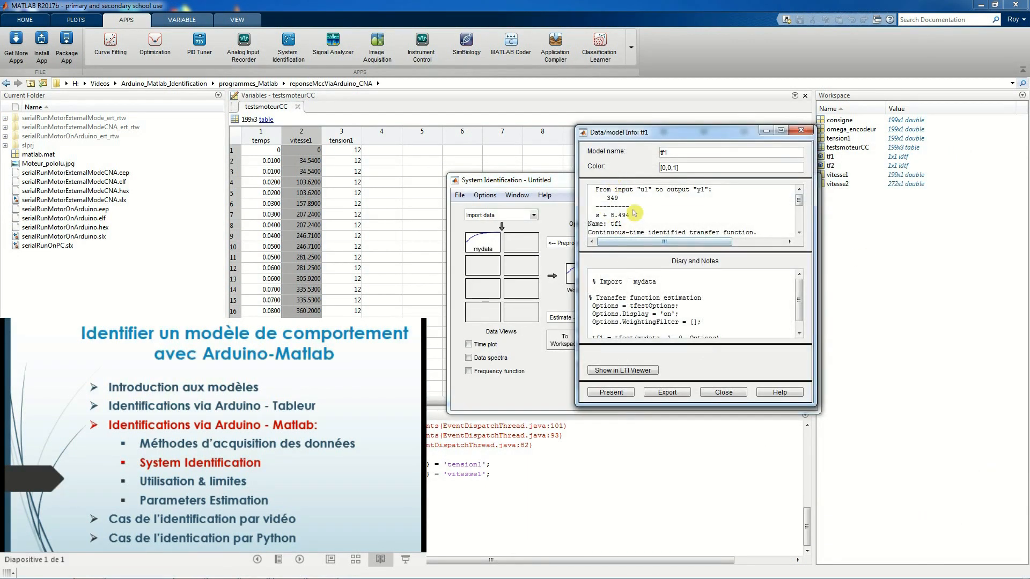
{"action": "left_click", "coordinate": [668, 392]}
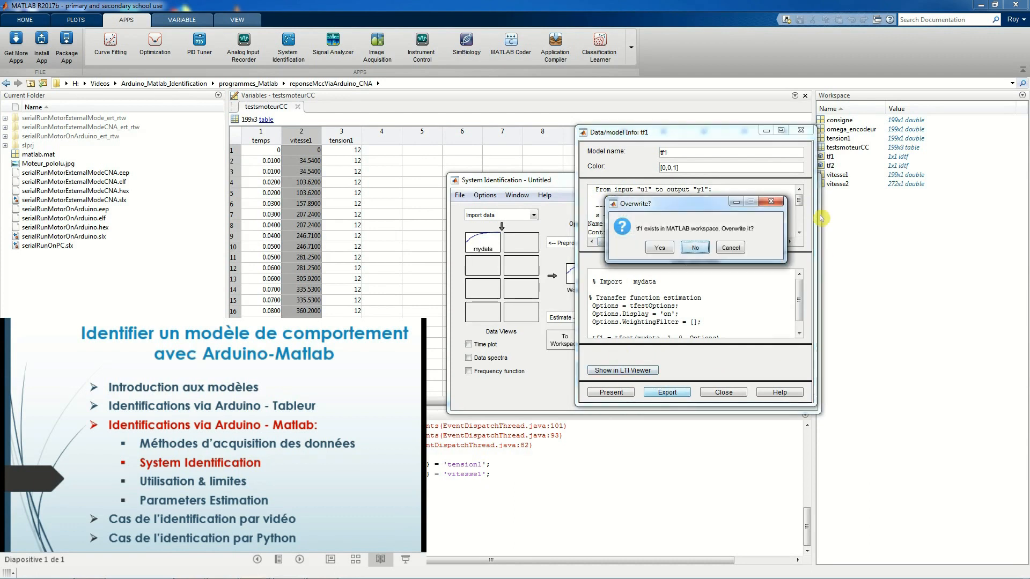
{"action": "left_click", "coordinate": [656, 249]}
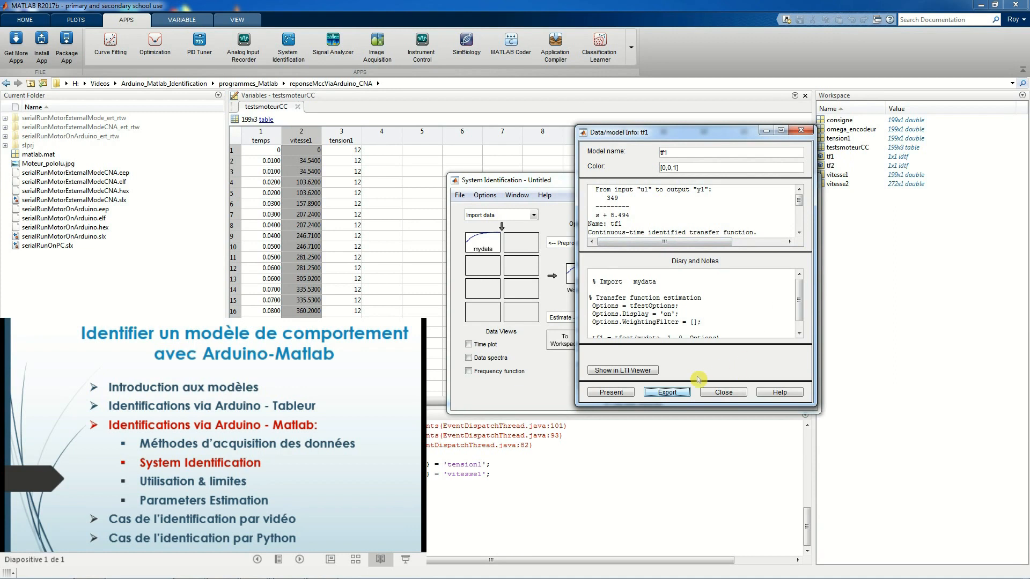
{"action": "left_click", "coordinate": [727, 392]}
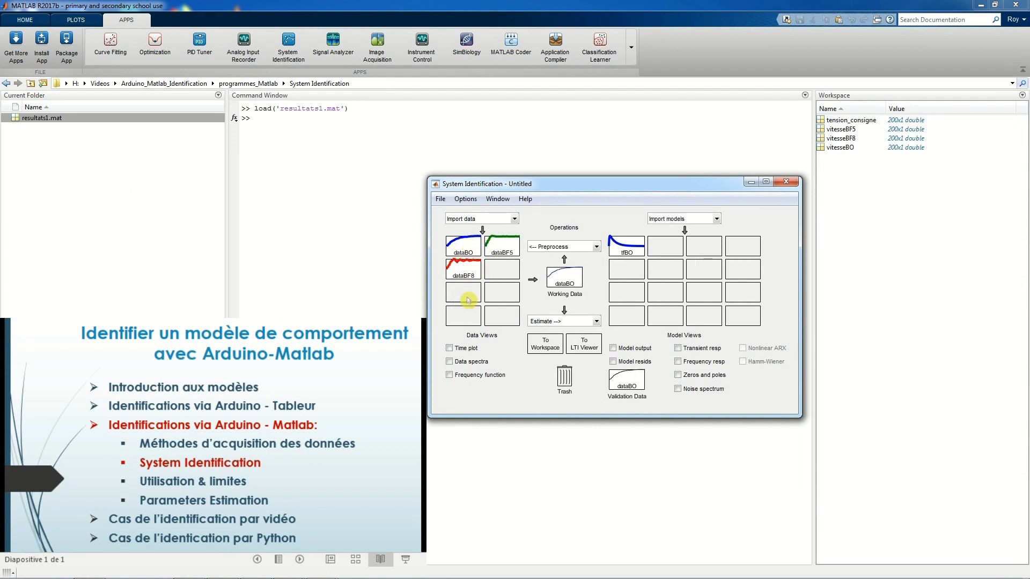
Step: View the time plots of dataBO, dataBF5 and dataBF8, and set dataBF5 as the working data
{"action": "left_click", "coordinate": [449, 348]}
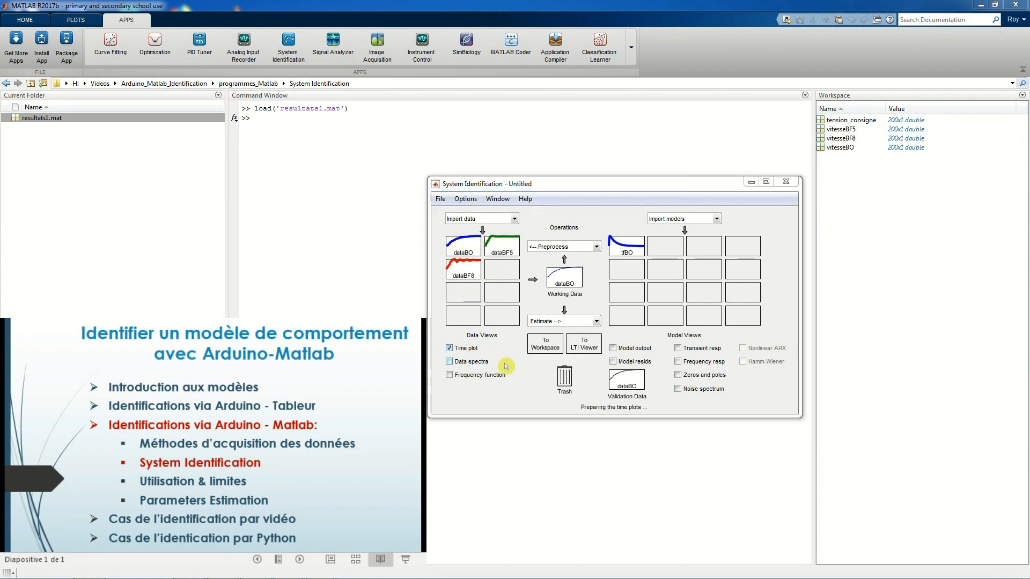
{"action": "left_click_drag", "start_coordinate": [691, 430], "coordinate": [896, 537]}
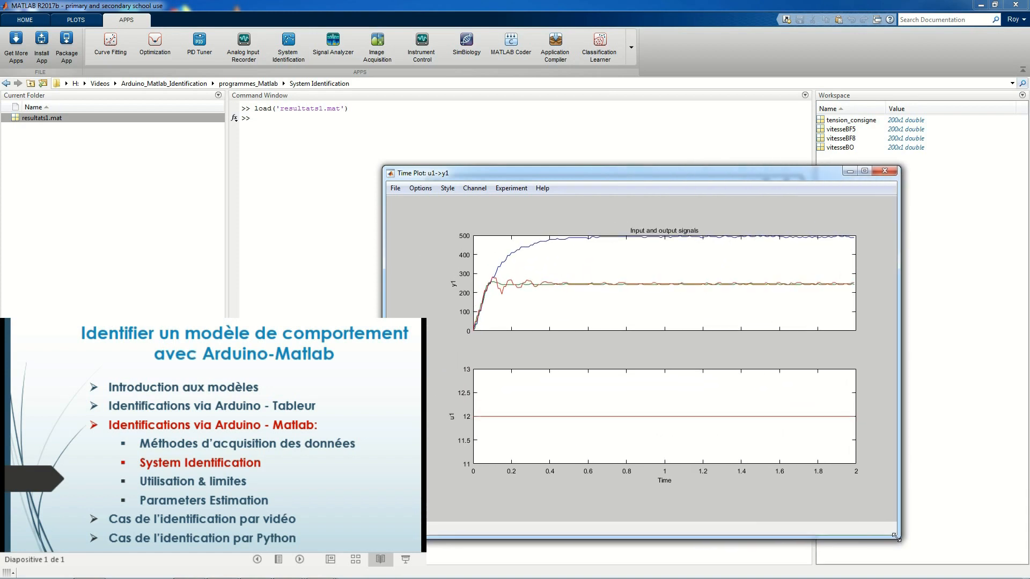
{"action": "left_click", "coordinate": [885, 171]}
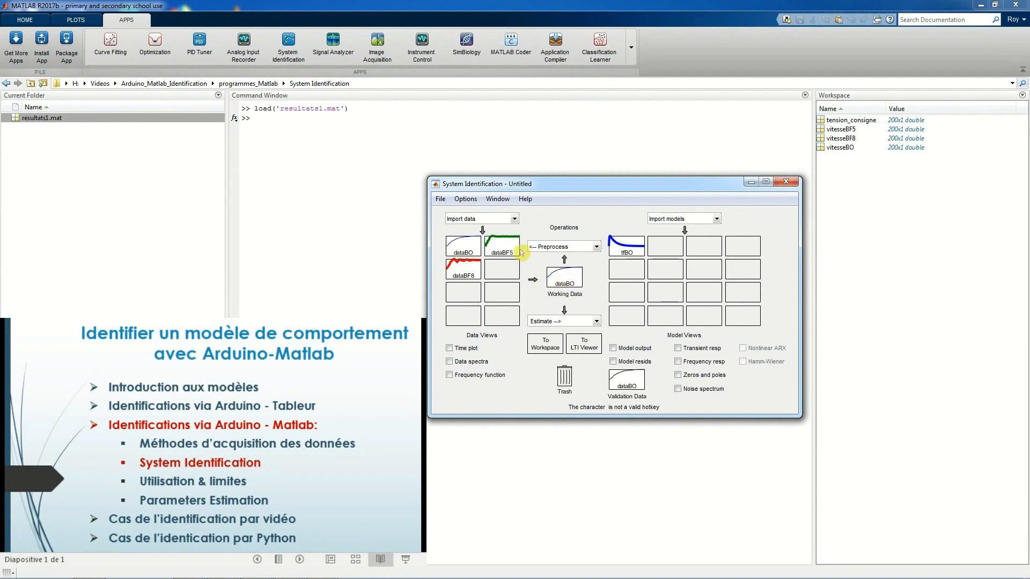
{"action": "left_click_drag", "start_coordinate": [499, 248], "coordinate": [561, 283]}
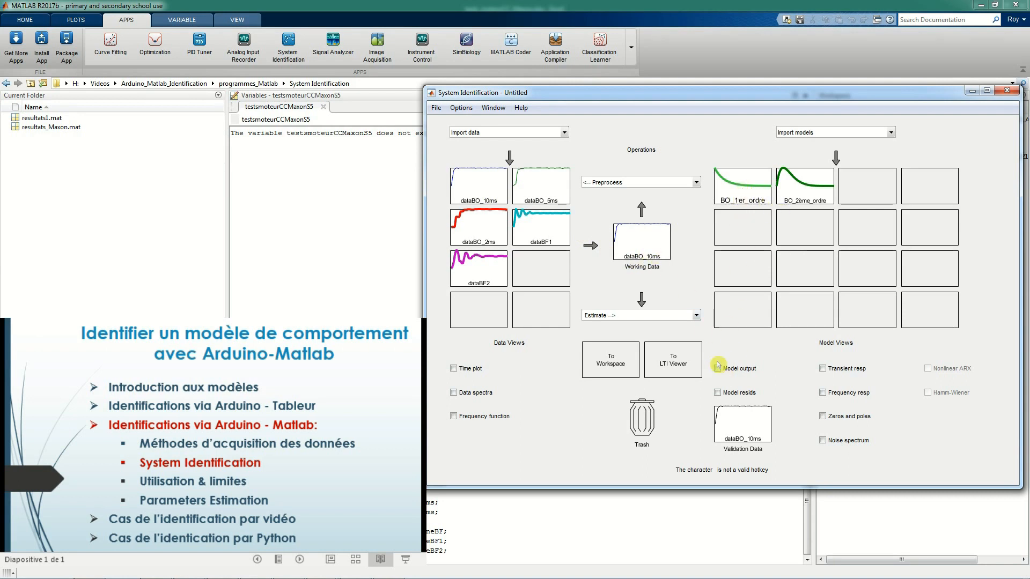
Step: Deselect BO_2ème_ordre and examine the model output and fit of BO_1er_ordre against the dataBO_10ms validation data
{"action": "left_click", "coordinate": [798, 200]}
{"action": "left_click", "coordinate": [718, 369]}
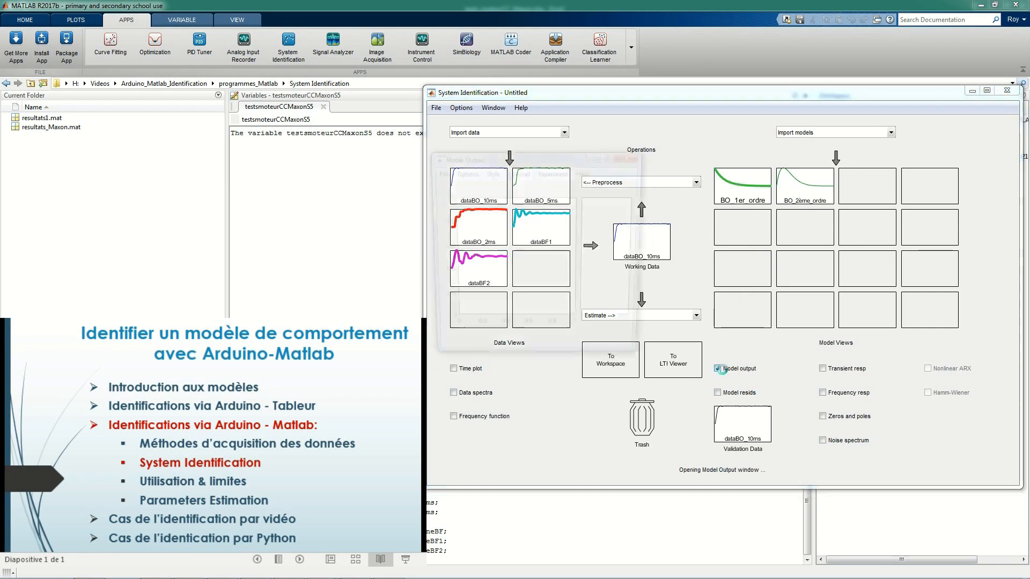
{"action": "left_click_drag", "start_coordinate": [643, 361], "coordinate": [899, 460]}
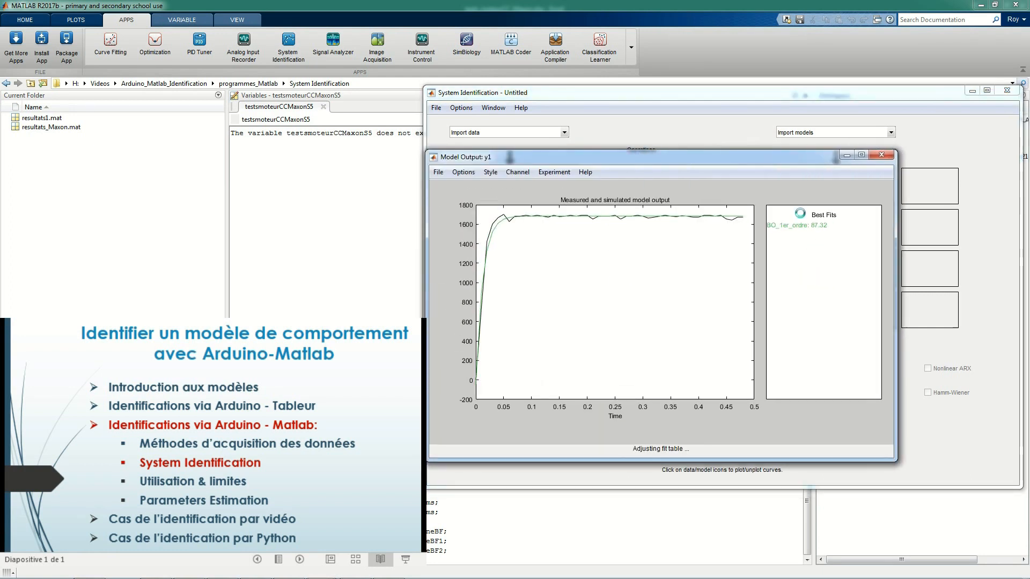
{"action": "left_click_drag", "start_coordinate": [757, 166], "coordinate": [815, 157]}
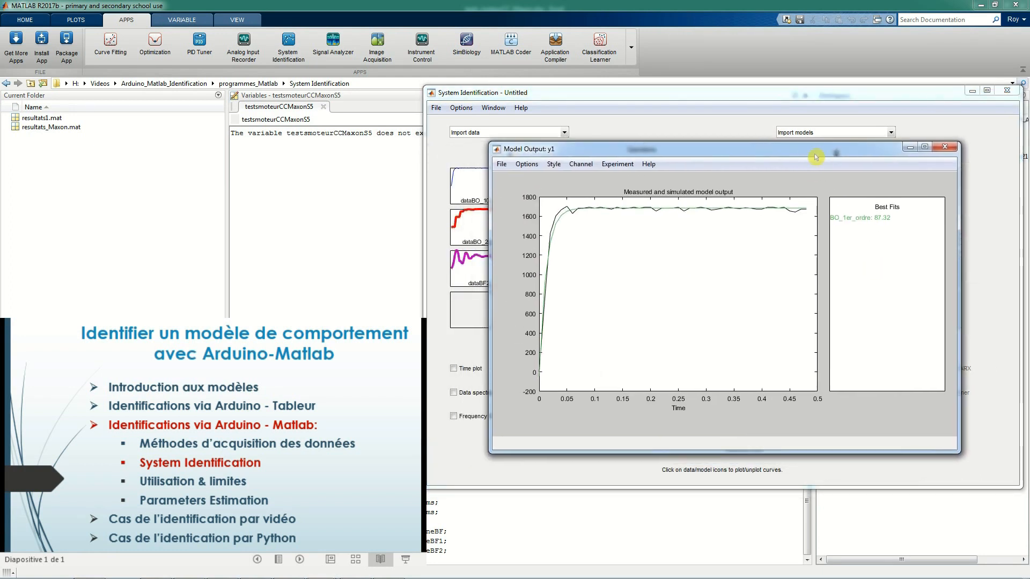
{"action": "left_click", "coordinate": [945, 147]}
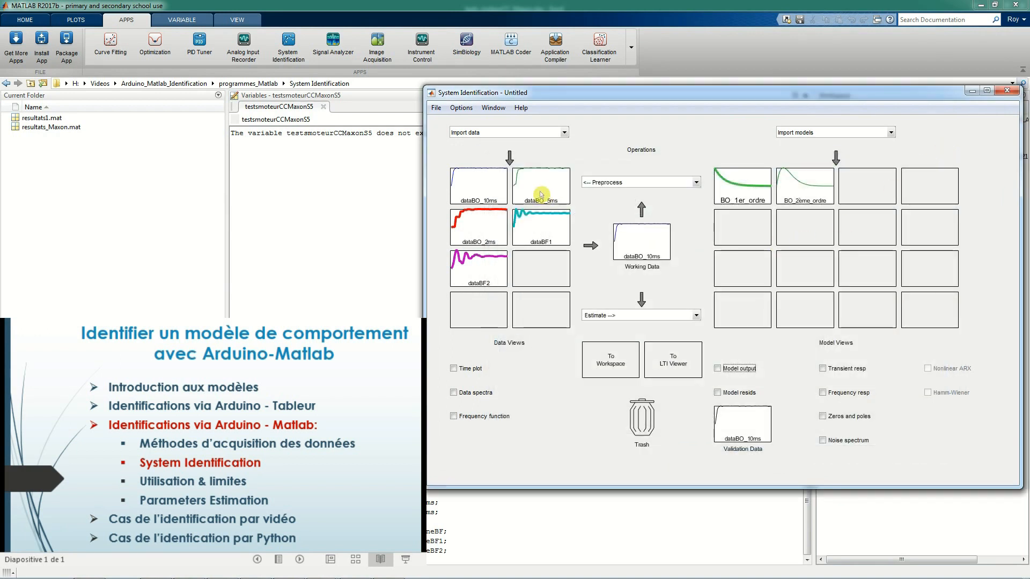
Step: Set dataBO_5ms as the validation data
{"action": "left_click_drag", "start_coordinate": [541, 187], "coordinate": [744, 425]}
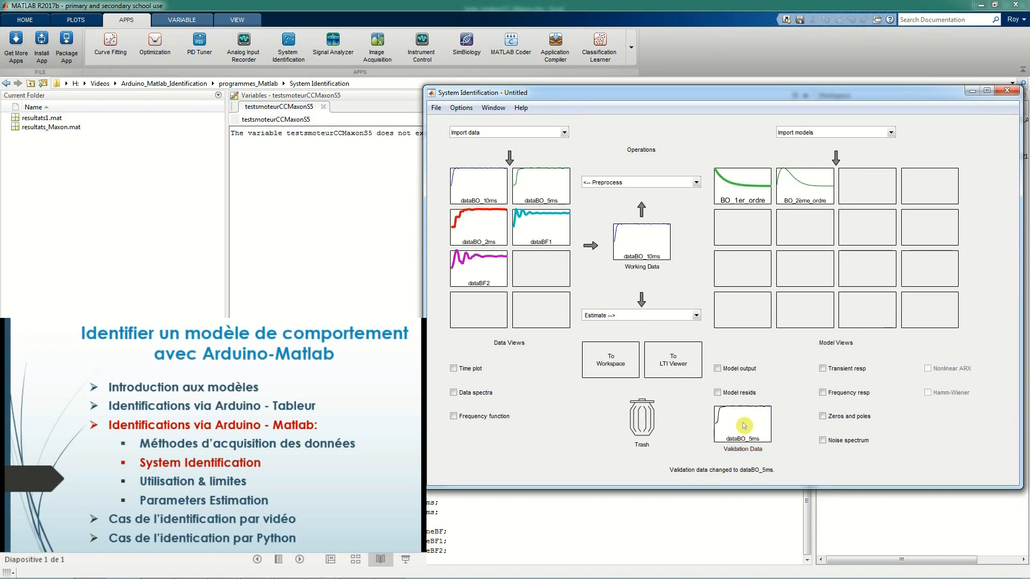
Step: Examine the simulated output and fit of BO_1er_ordre against the dataBO_5ms validation data in an enlarged plot
{"action": "left_click", "coordinate": [718, 368]}
{"action": "left_click_drag", "start_coordinate": [574, 157], "coordinate": [748, 149]}
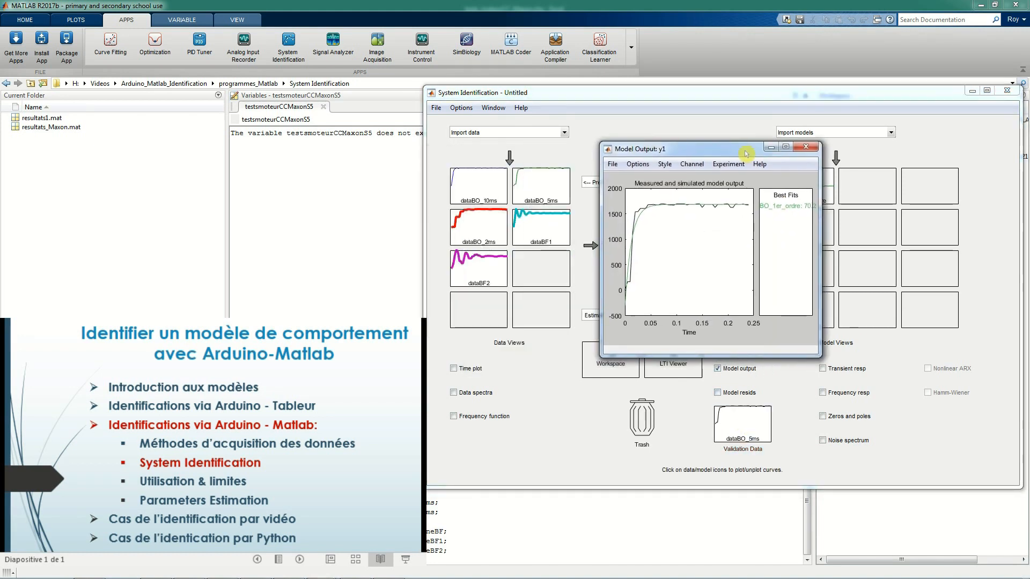
{"action": "left_click_drag", "start_coordinate": [818, 353], "coordinate": [977, 461]}
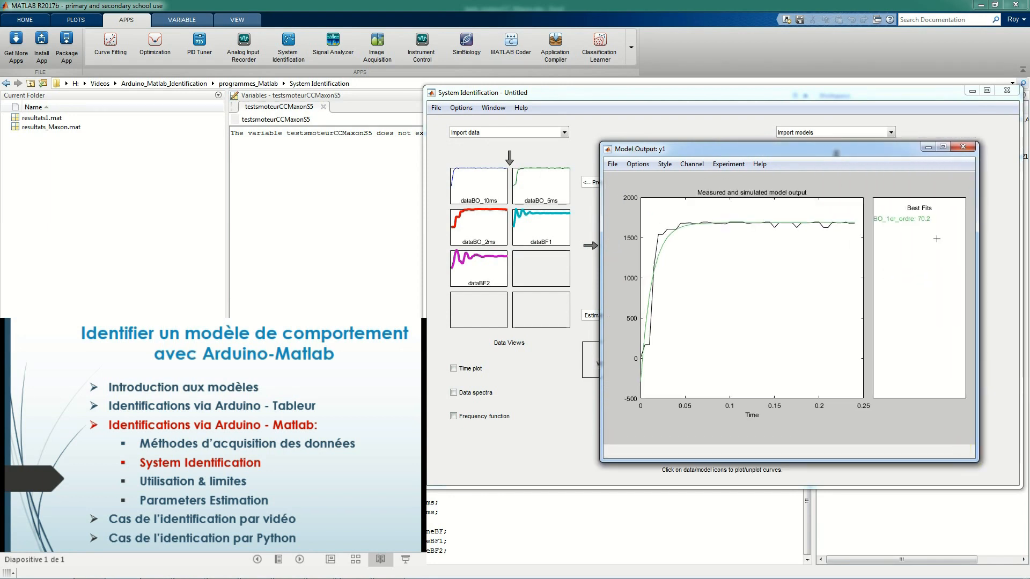
{"action": "left_click", "coordinate": [964, 150]}
Step: Set dataBO_10ms as the validation data, include BO_2ème_ordre and compare both models' output fits
{"action": "left_click_drag", "start_coordinate": [468, 189], "coordinate": [745, 425]}
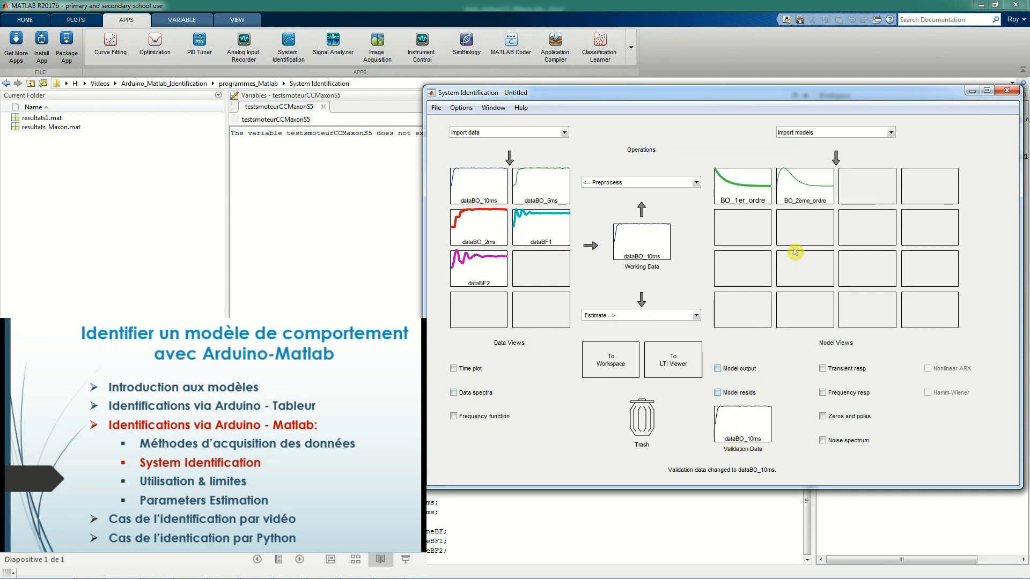
{"action": "left_click", "coordinate": [796, 196]}
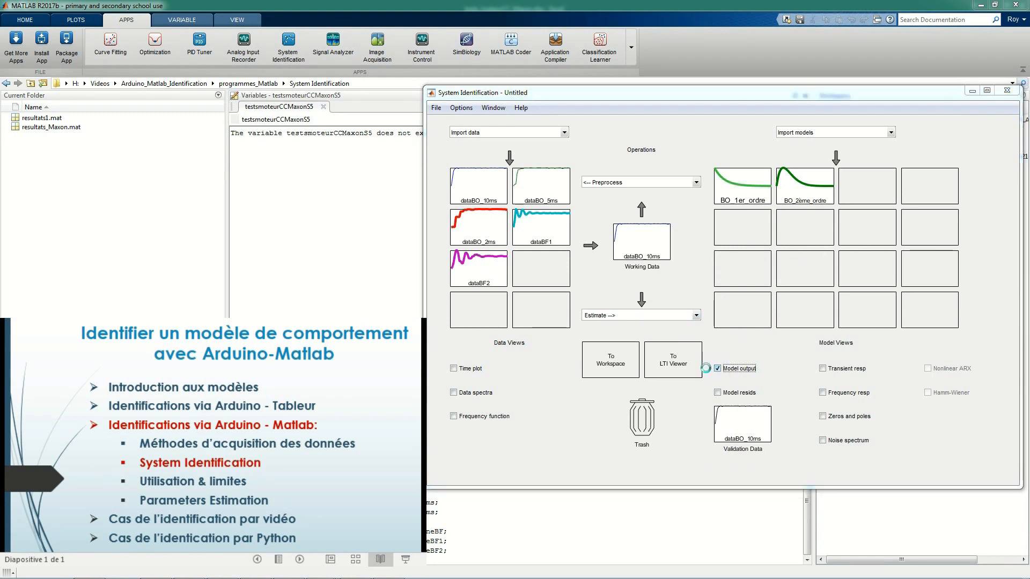
{"action": "left_click_drag", "start_coordinate": [538, 163], "coordinate": [669, 182]}
{"action": "left_click_drag", "start_coordinate": [776, 380], "coordinate": [1012, 487]}
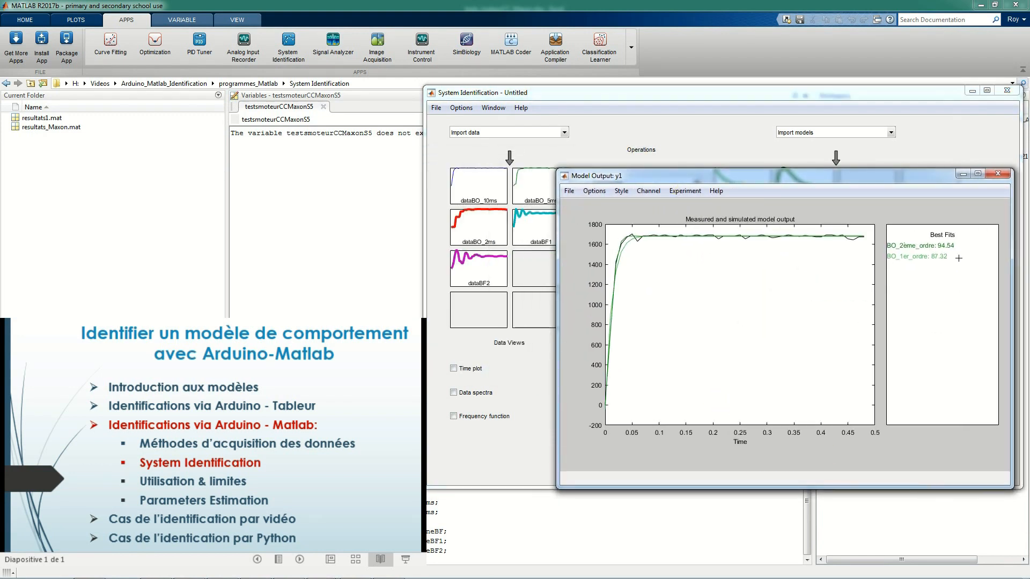
{"action": "left_click", "coordinate": [999, 175]}
Step: Send BO_1er_ordre to the LTI Viewer and examine its step response
{"action": "left_click_drag", "start_coordinate": [740, 199], "coordinate": [680, 366]}
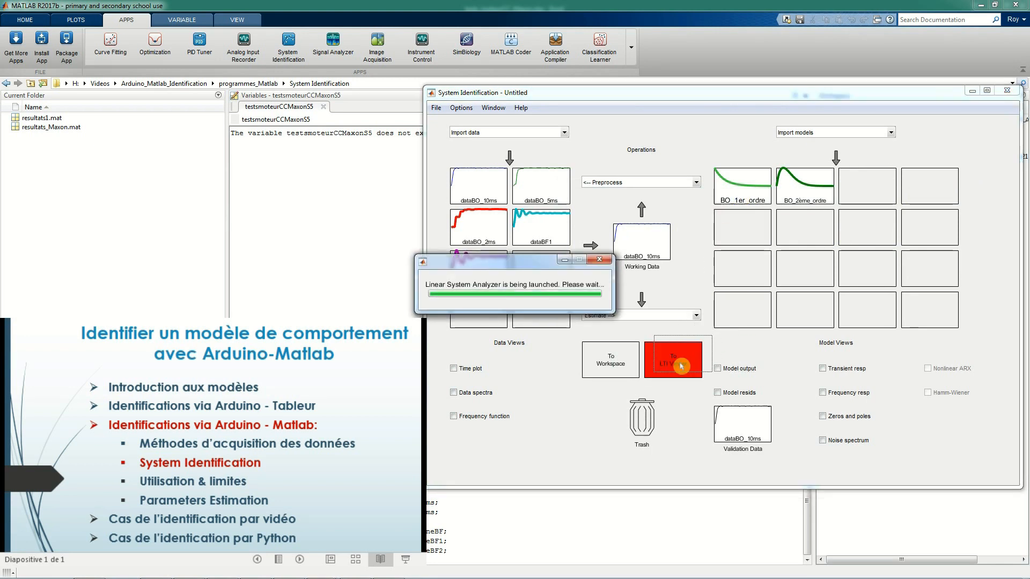
{"action": "left_click", "coordinate": [543, 195]}
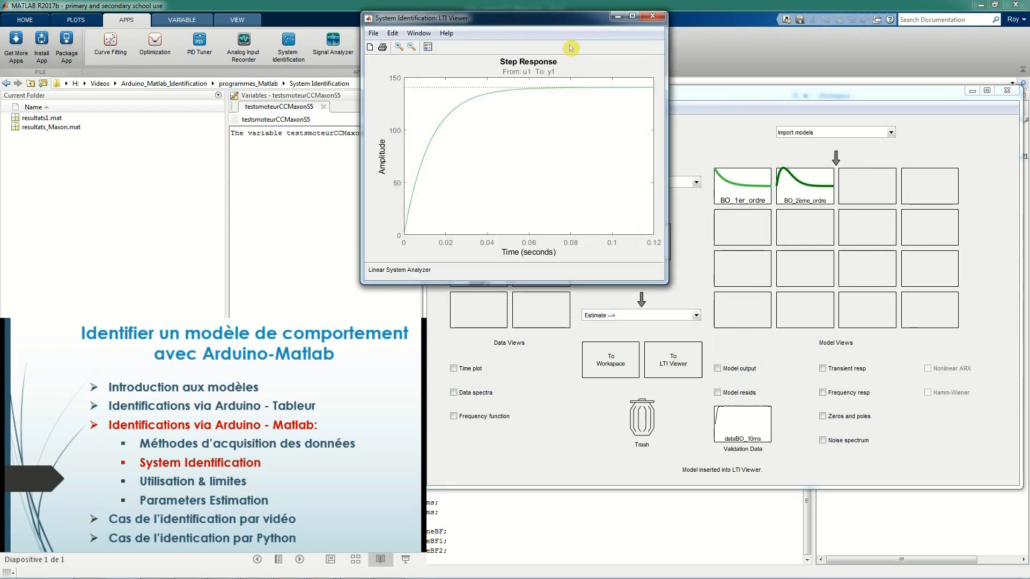
{"action": "left_click_drag", "start_coordinate": [572, 19], "coordinate": [788, 209]}
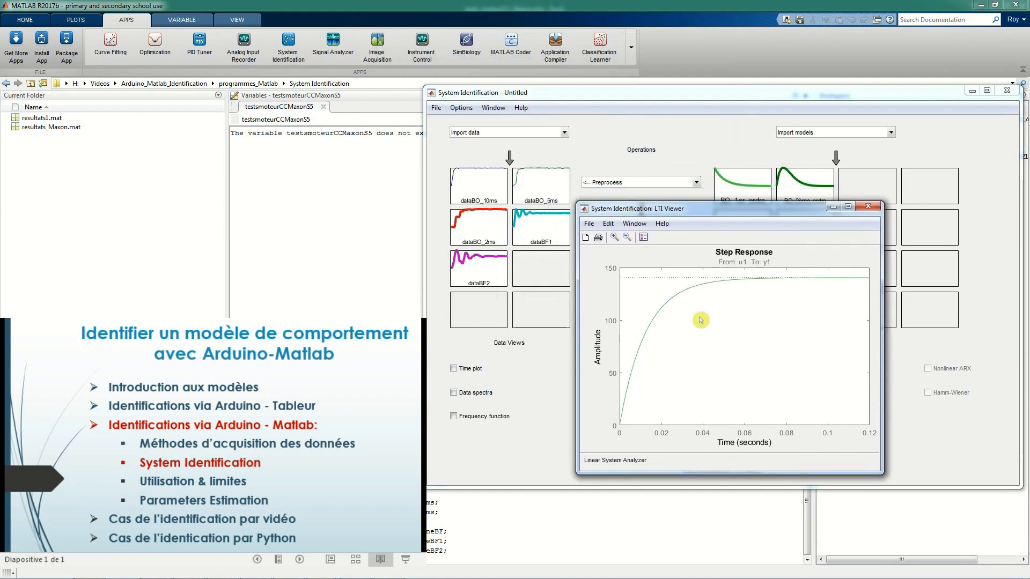
Step: Show the Settling Time and Rise Time characteristics on the step response of BO_1er_ordre
{"action": "right_click", "coordinate": [741, 336]}
{"action": "mouse_move", "coordinate": [764, 343]}
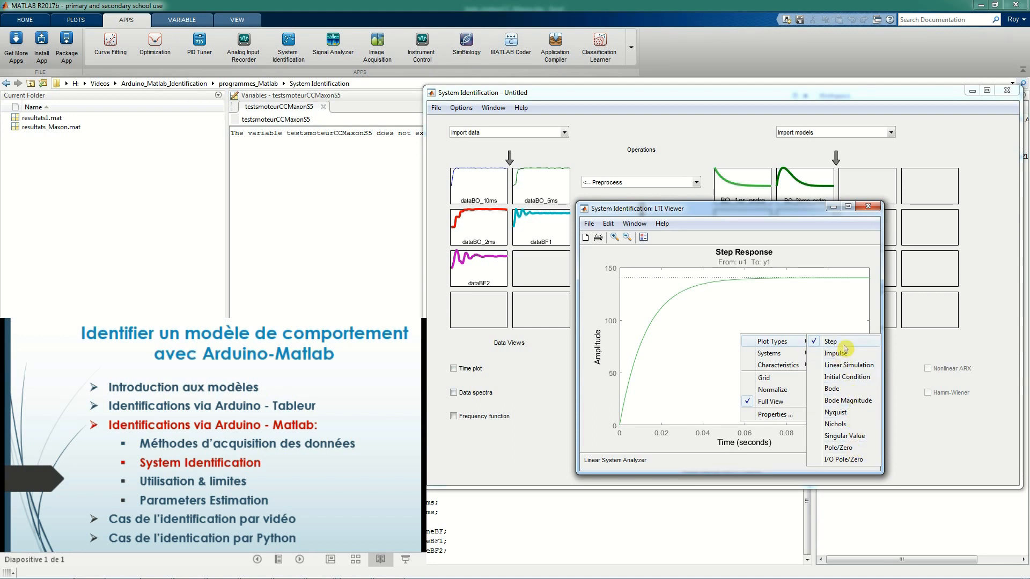
{"action": "mouse_move", "coordinate": [794, 368]}
{"action": "left_click", "coordinate": [843, 377]}
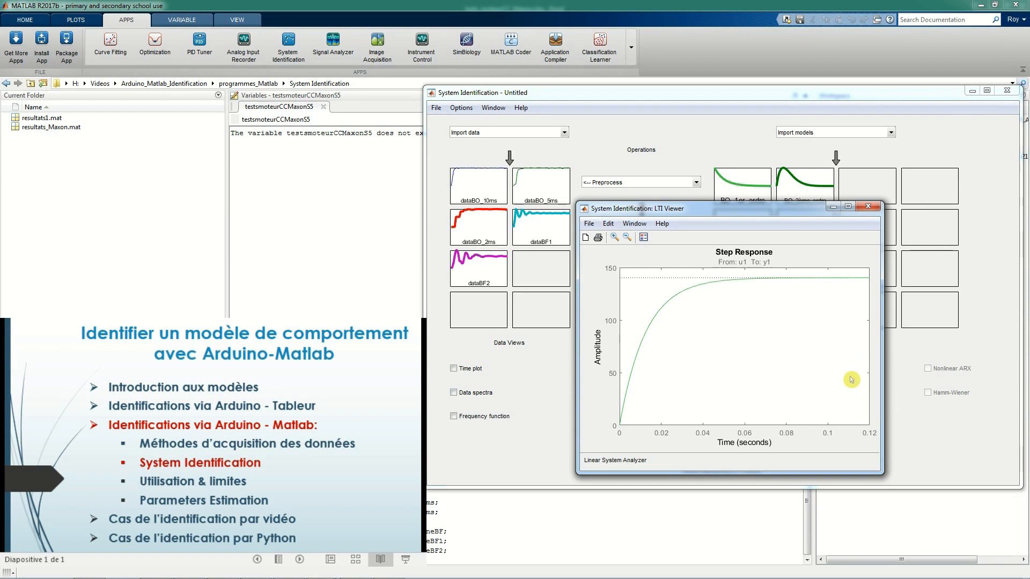
{"action": "right_click", "coordinate": [772, 365]}
{"action": "mouse_move", "coordinate": [807, 394]}
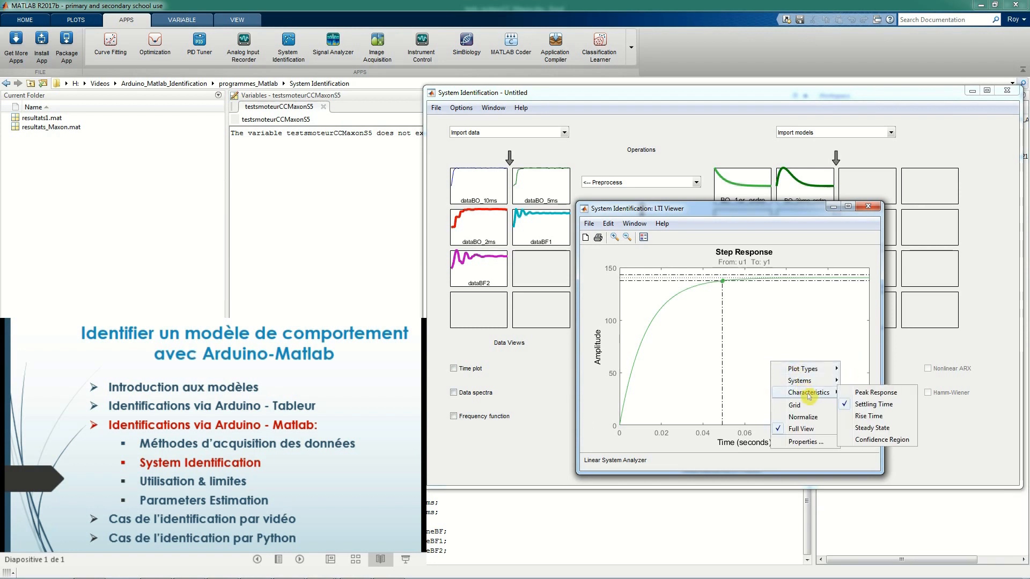
{"action": "left_click", "coordinate": [868, 416]}
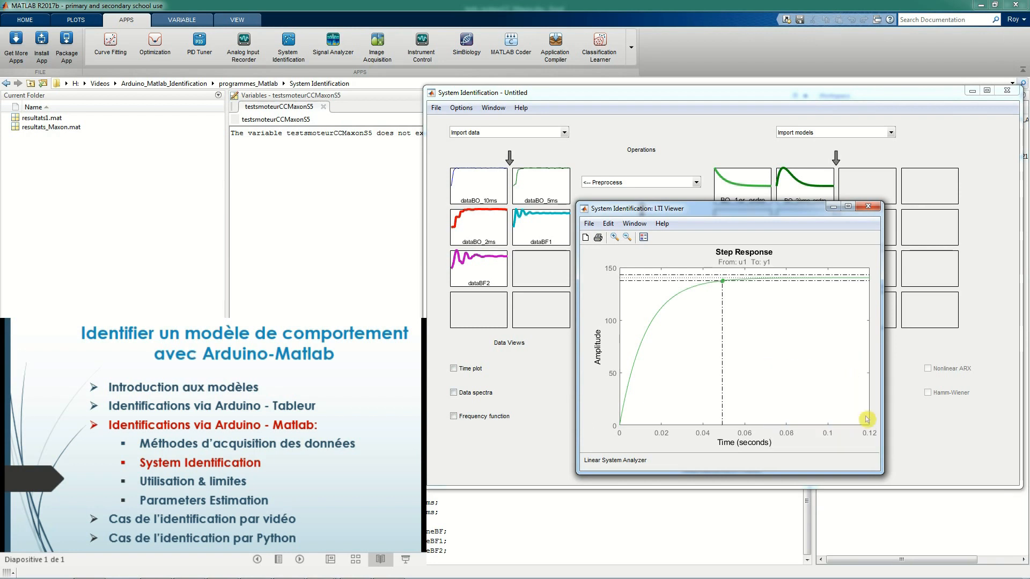
Step: Change the LTI Viewer plot to a Bode diagram, examine it and close the viewer
{"action": "right_click", "coordinate": [762, 325]}
{"action": "mouse_move", "coordinate": [794, 329]}
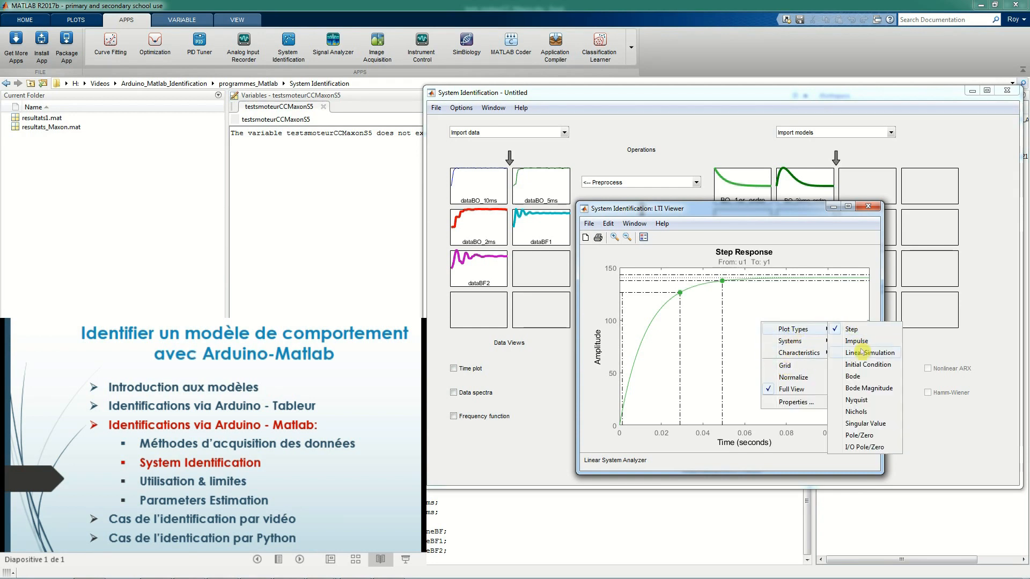
{"action": "left_click", "coordinate": [857, 378]}
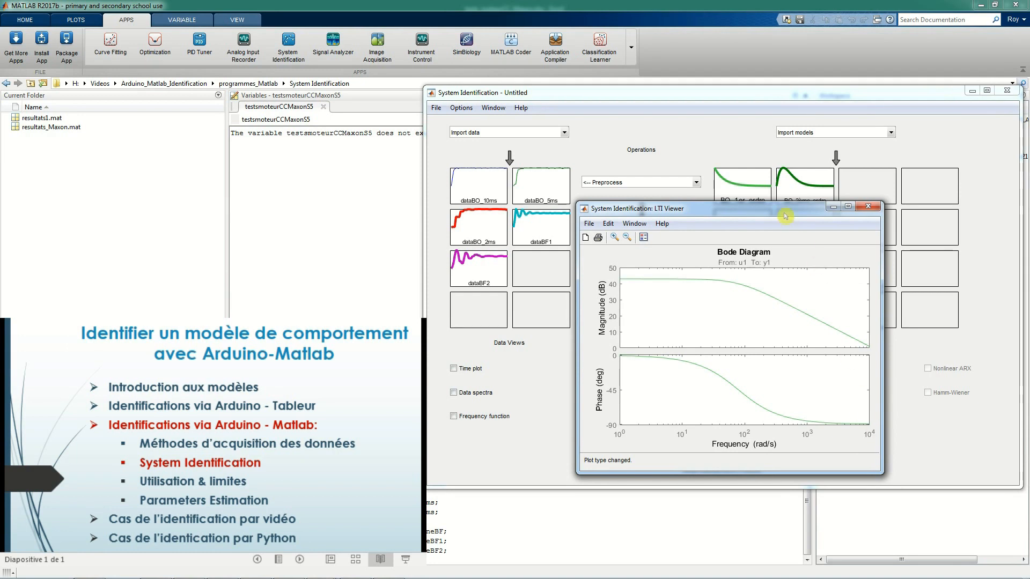
{"action": "left_click_drag", "start_coordinate": [785, 216], "coordinate": [821, 199]}
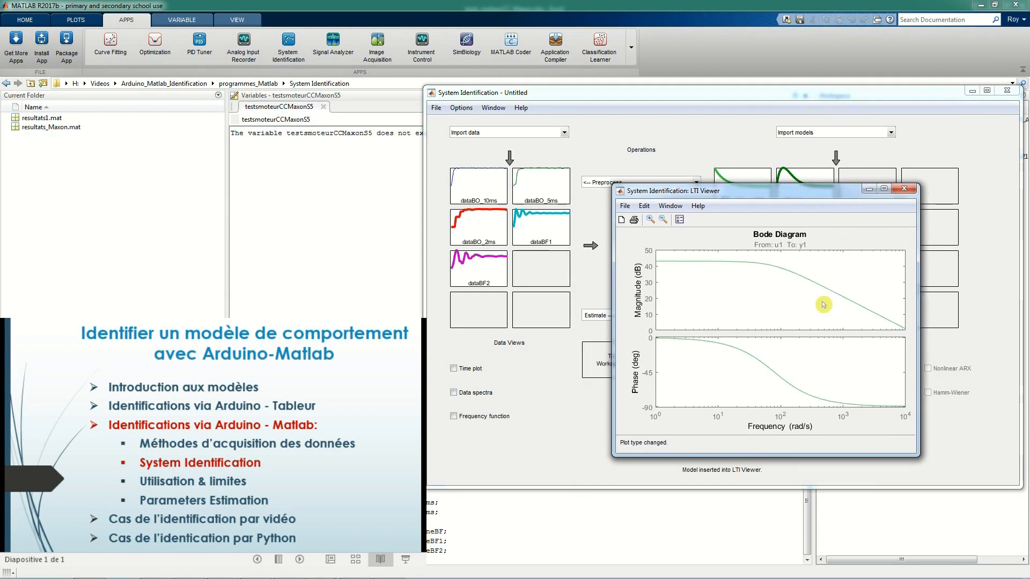
{"action": "left_click", "coordinate": [904, 189]}
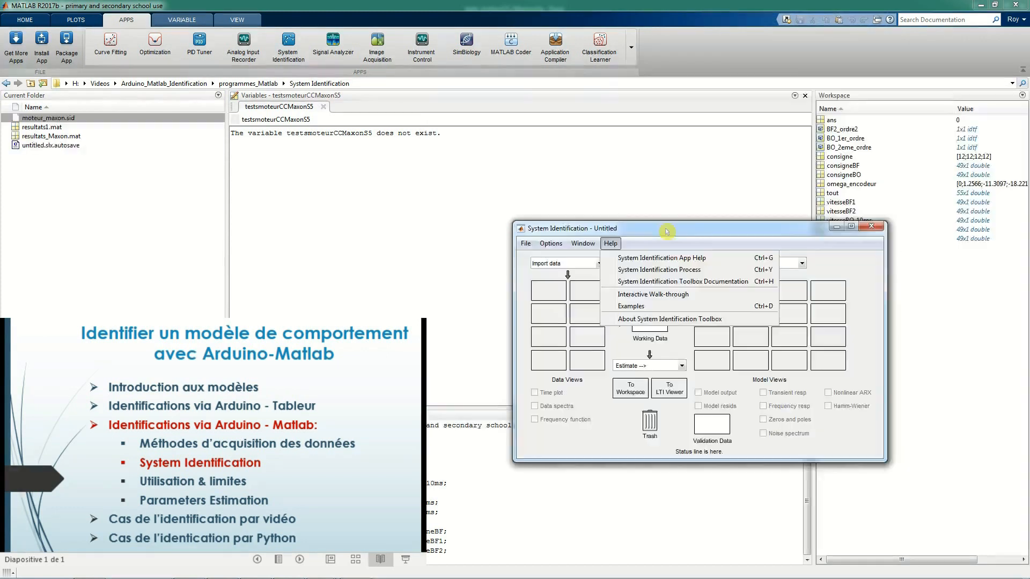
Step: Open the saved session moteur_maxon.sid in System Identification
{"action": "left_click", "coordinate": [665, 230]}
{"action": "left_click", "coordinate": [526, 243]}
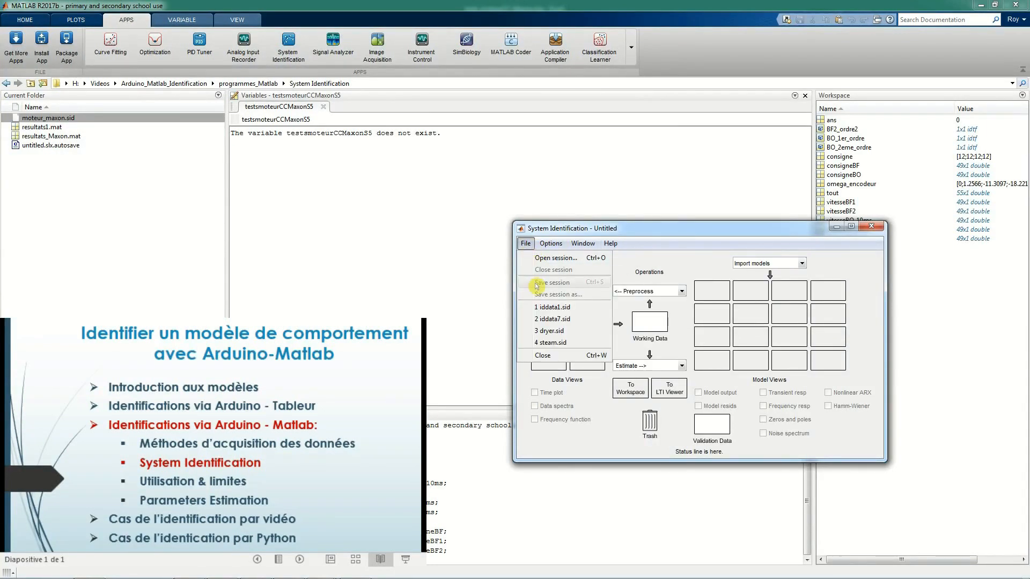
{"action": "left_click", "coordinate": [547, 258]}
{"action": "left_click", "coordinate": [693, 312]}
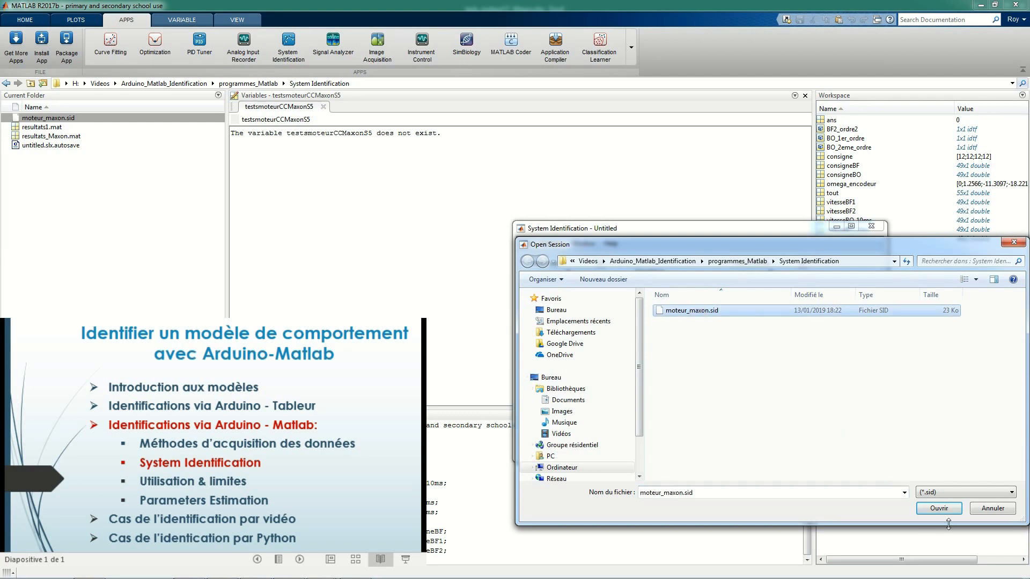
{"action": "left_click", "coordinate": [939, 508]}
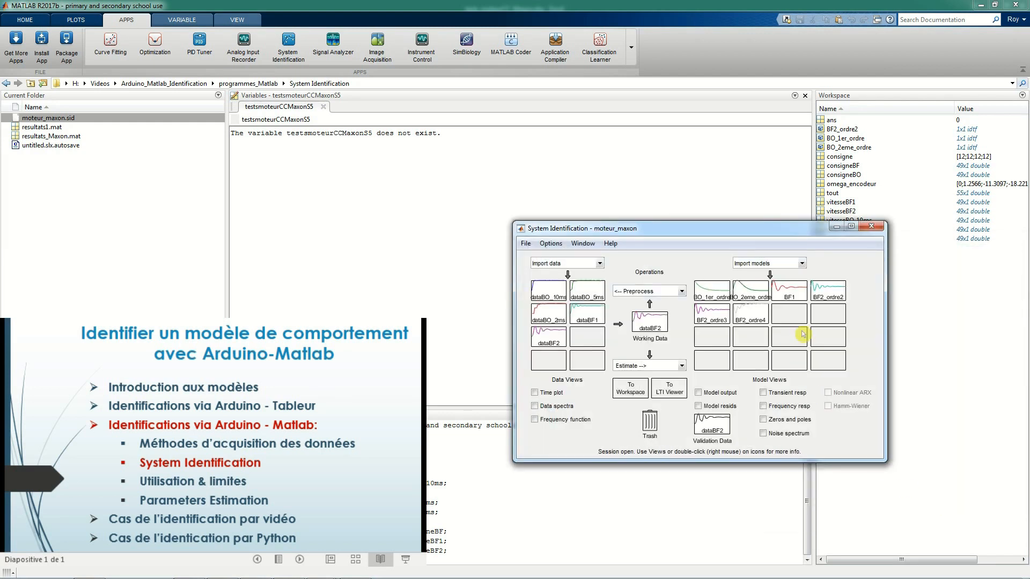
Step: Review the transfer function of model BO_1er_ordre and switch to the untitled Simulink model
{"action": "double_click", "coordinate": [712, 292]}
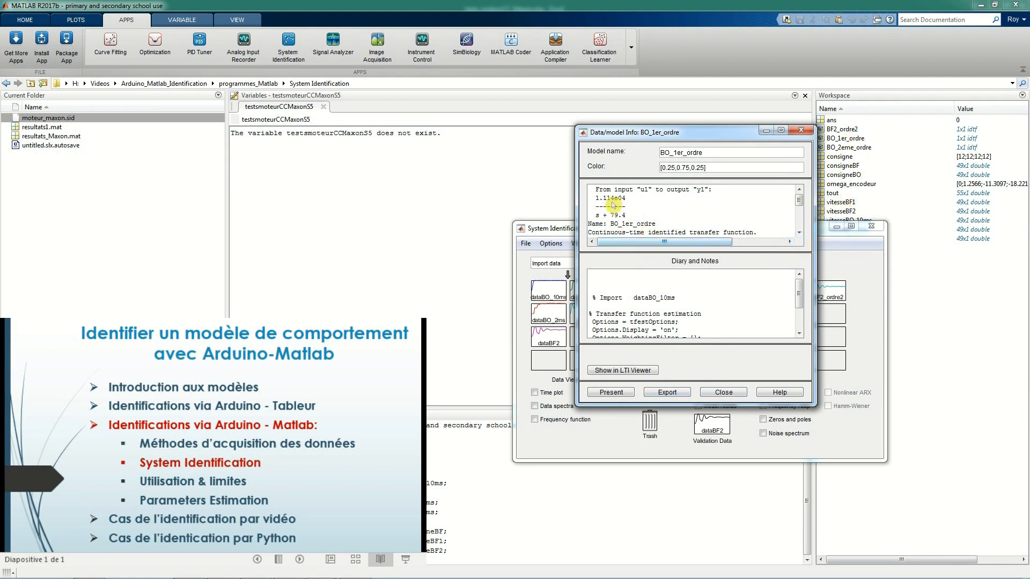
{"action": "left_click", "coordinate": [722, 392]}
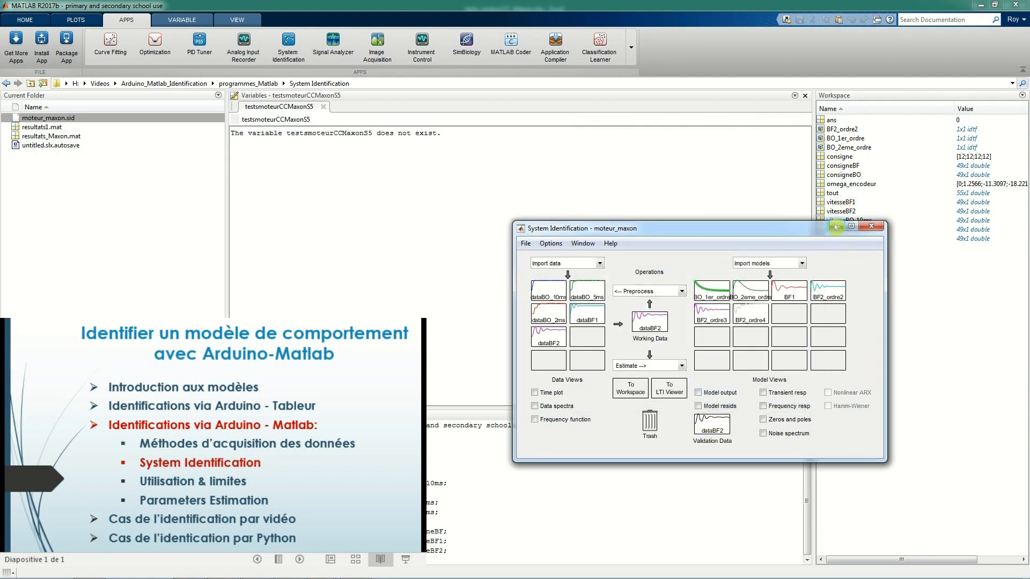
{"action": "mouse_move", "coordinate": [322, 571]}
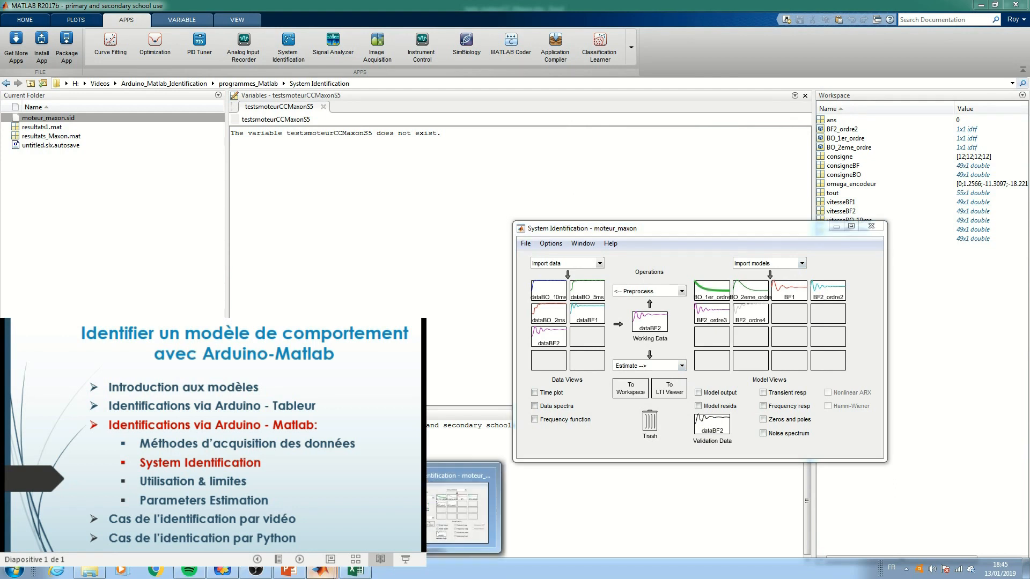
{"action": "left_click", "coordinate": [322, 512]}
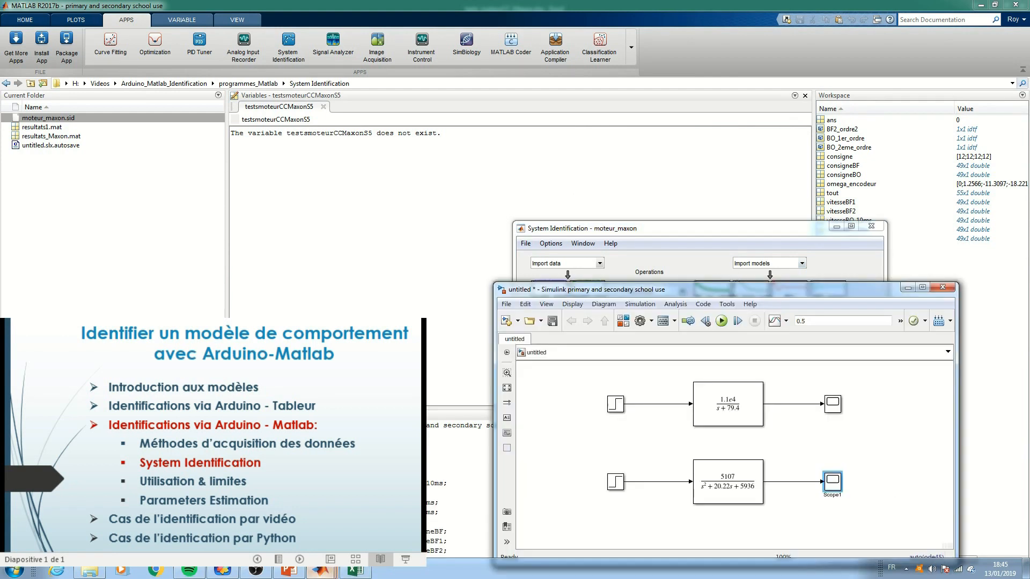
{"action": "double_click", "coordinate": [543, 439]}
{"action": "type", "text": "scop"}
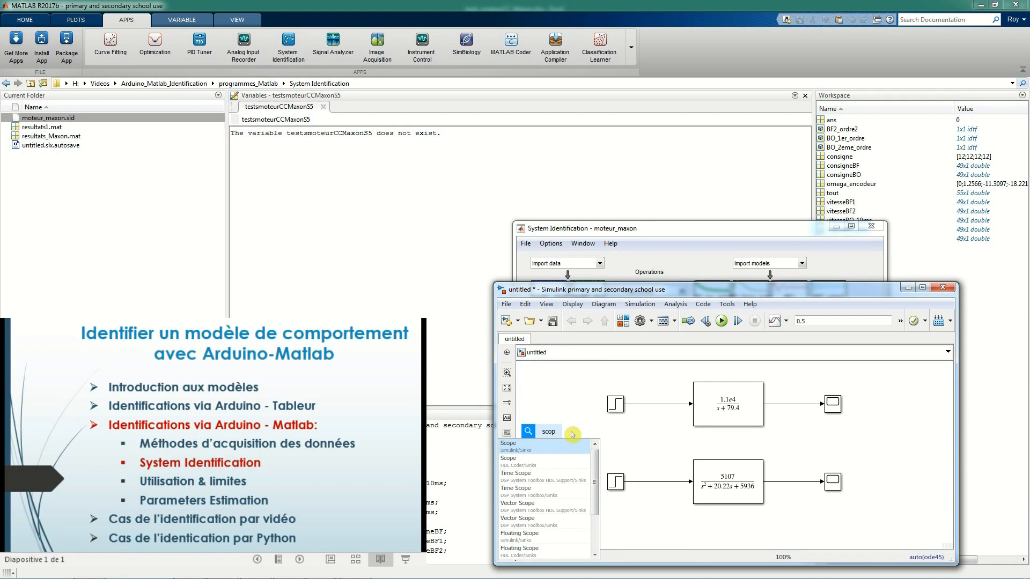
{"action": "key", "text": "BackSpace"}
{"action": "key", "text": "BackSpace"}
{"action": "key", "text": "BackSpace"}
{"action": "key", "text": "BackSpace"}
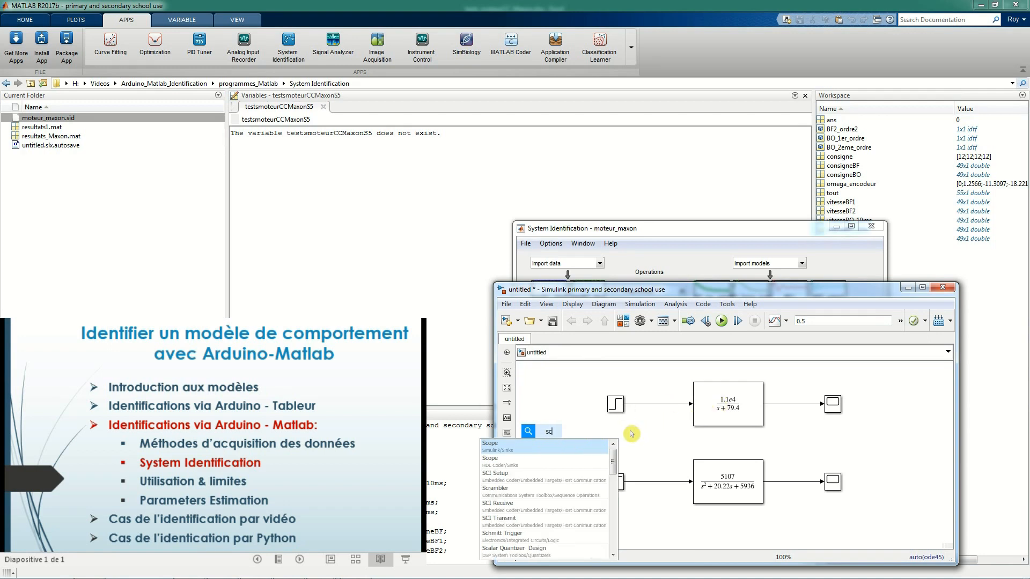
{"action": "left_click", "coordinate": [583, 427]}
{"action": "left_click_drag", "start_coordinate": [596, 371], "coordinate": [849, 432]}
{"action": "left_click_drag", "start_coordinate": [757, 412], "coordinate": [721, 538]}
{"action": "key", "text": "Delete"}
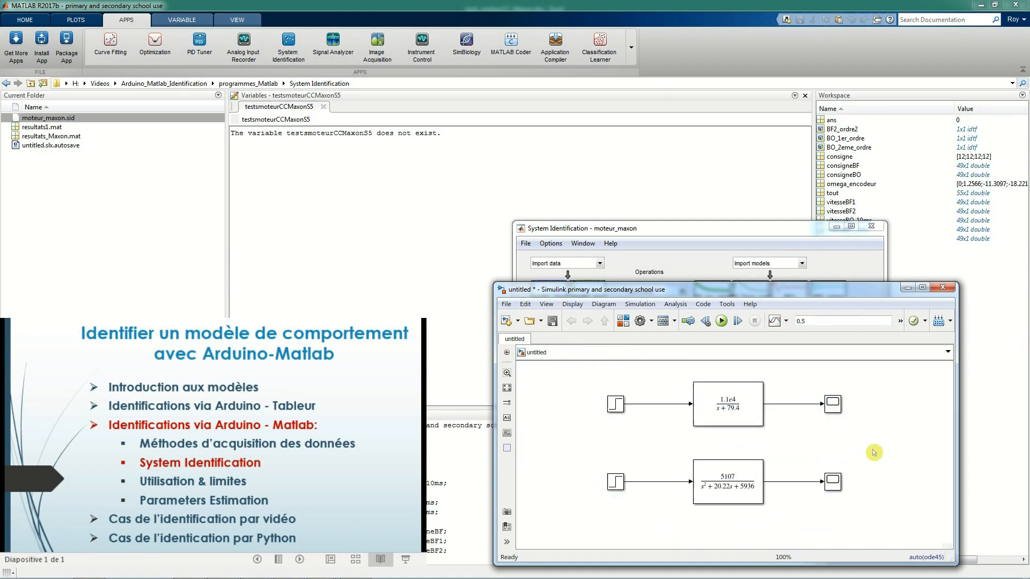
Step: Check the coefficients of the first-order Transfer Fcn block, run the simulation and view its response in the scope
{"action": "double_click", "coordinate": [743, 411]}
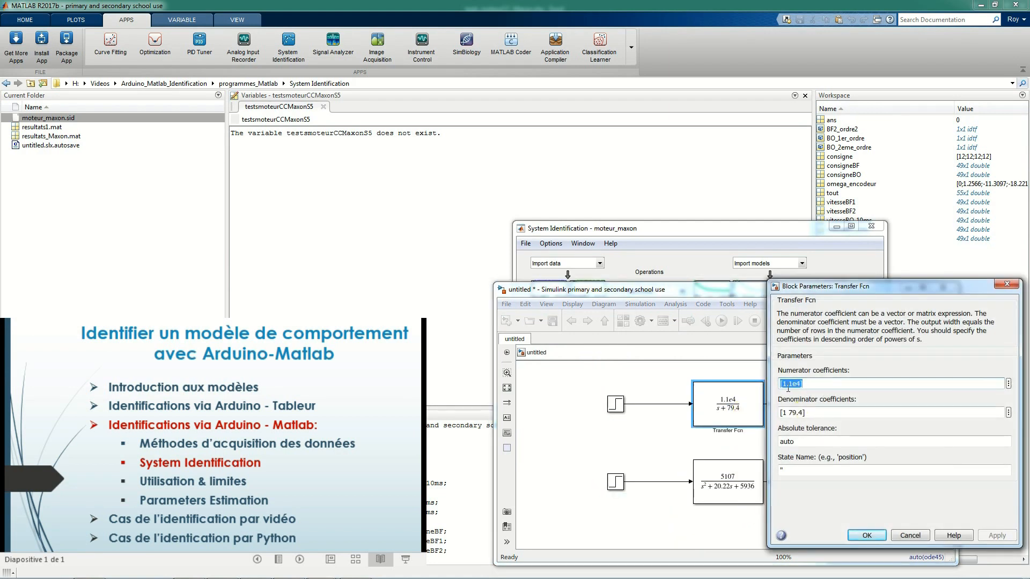
{"action": "left_click", "coordinate": [870, 536]}
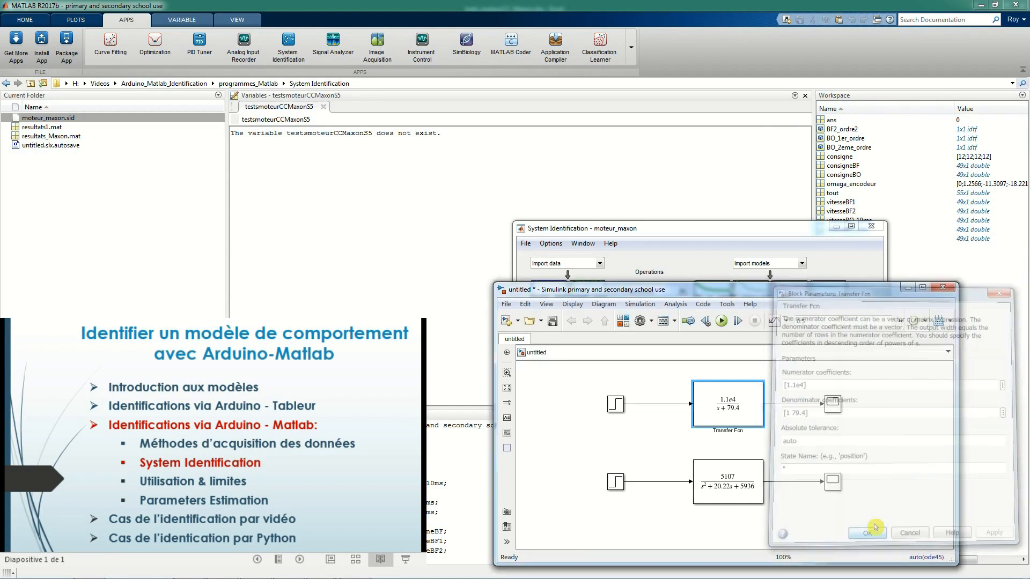
{"action": "left_click", "coordinate": [721, 322]}
{"action": "left_click", "coordinate": [836, 406]}
{"action": "double_click", "coordinate": [837, 407]}
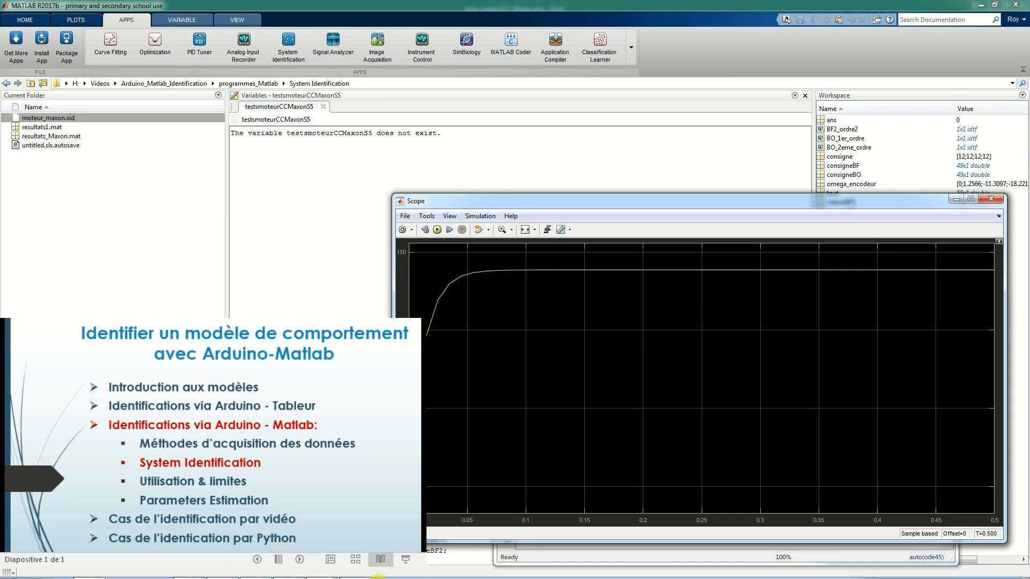
Step: Return to System Identification and view the model output of BO_1er_ordre against the dataBF2 validation data
{"action": "left_click", "coordinate": [322, 574]}
{"action": "left_click", "coordinate": [378, 507]}
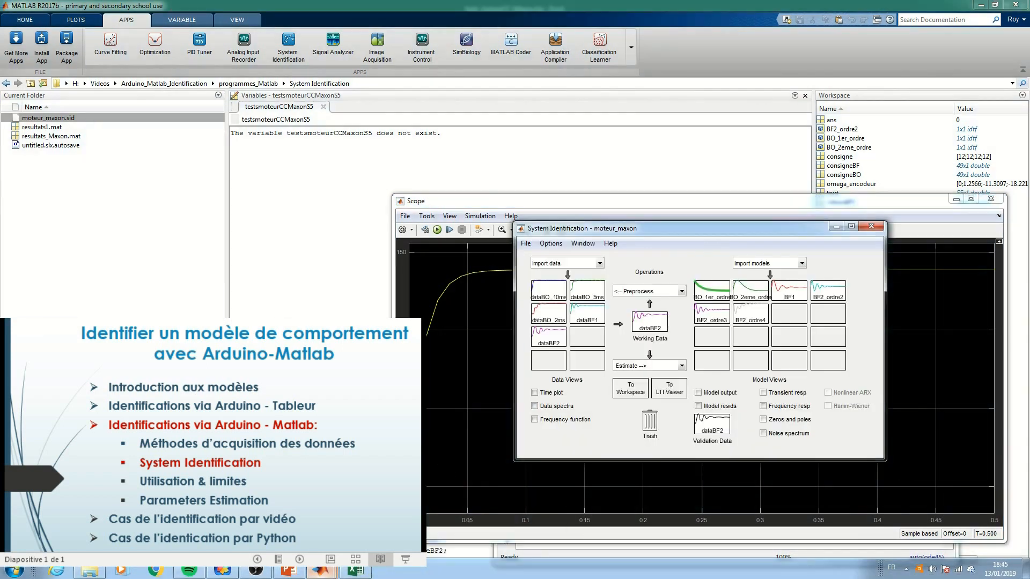
{"action": "left_click", "coordinate": [698, 393]}
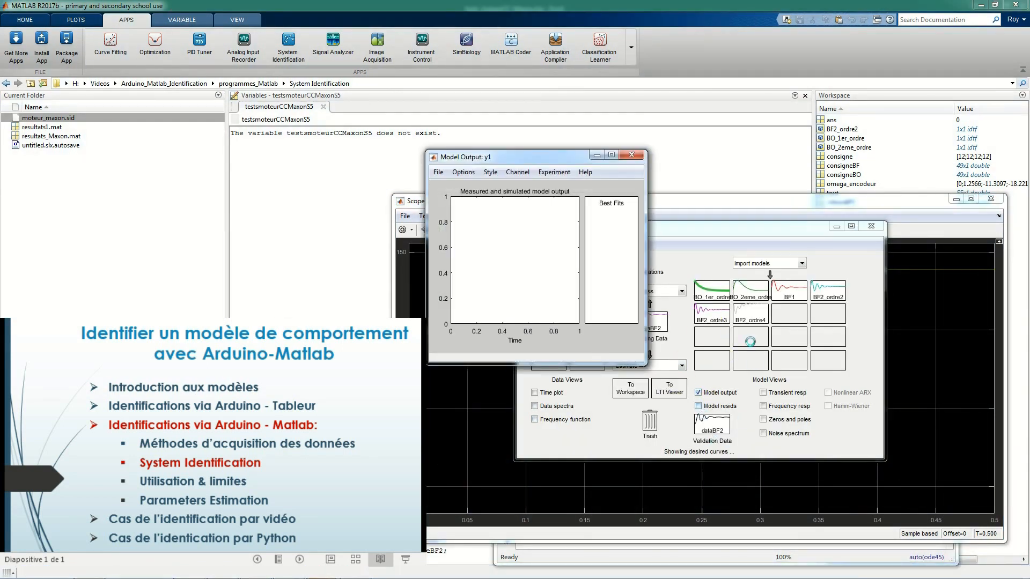
{"action": "left_click", "coordinate": [632, 155]}
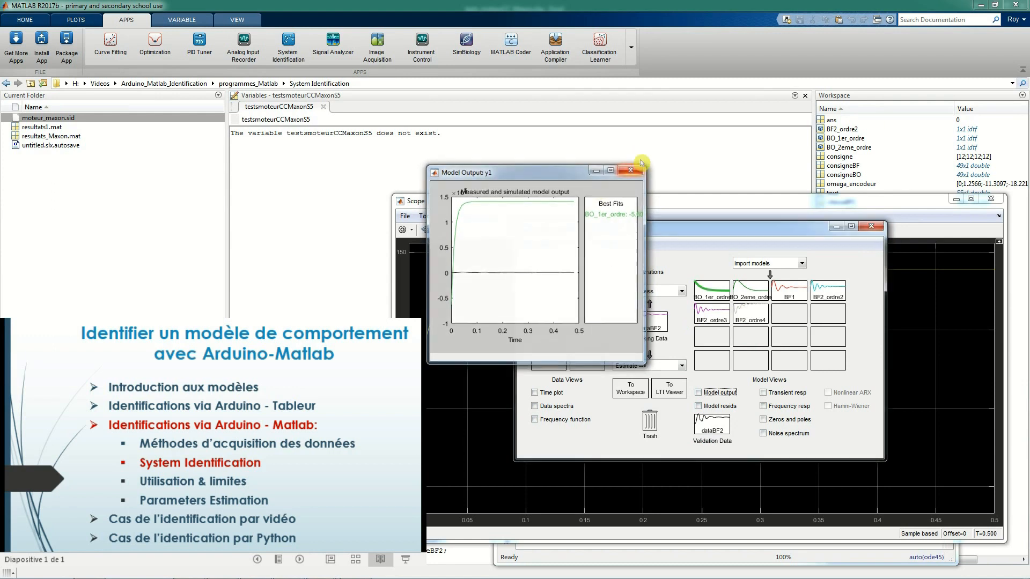
Step: Put away the System Identification and first scope windows and open the scope of the second-order transfer function
{"action": "left_click", "coordinate": [873, 228]}
{"action": "left_click", "coordinate": [957, 199]}
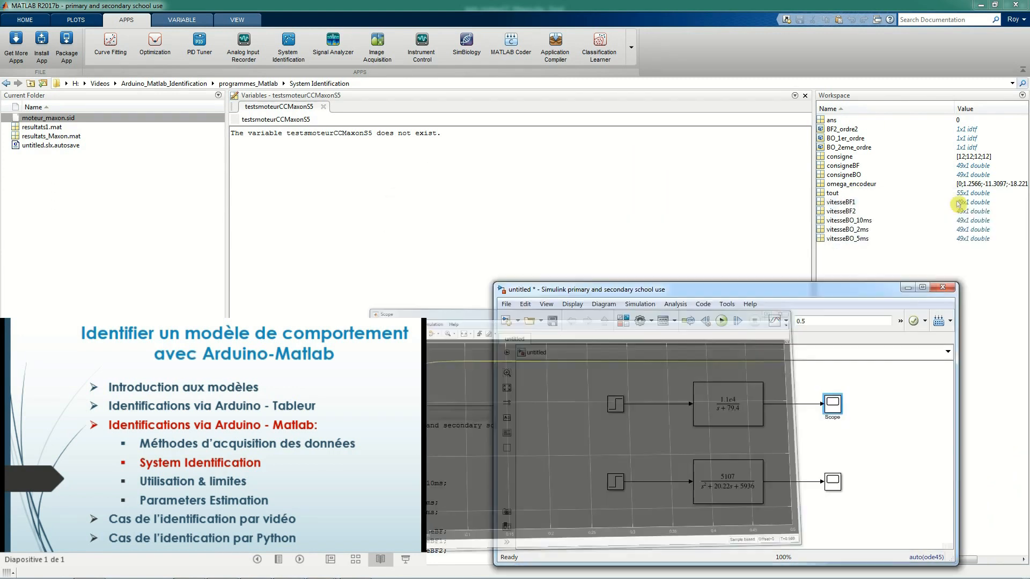
{"action": "double_click", "coordinate": [833, 481]}
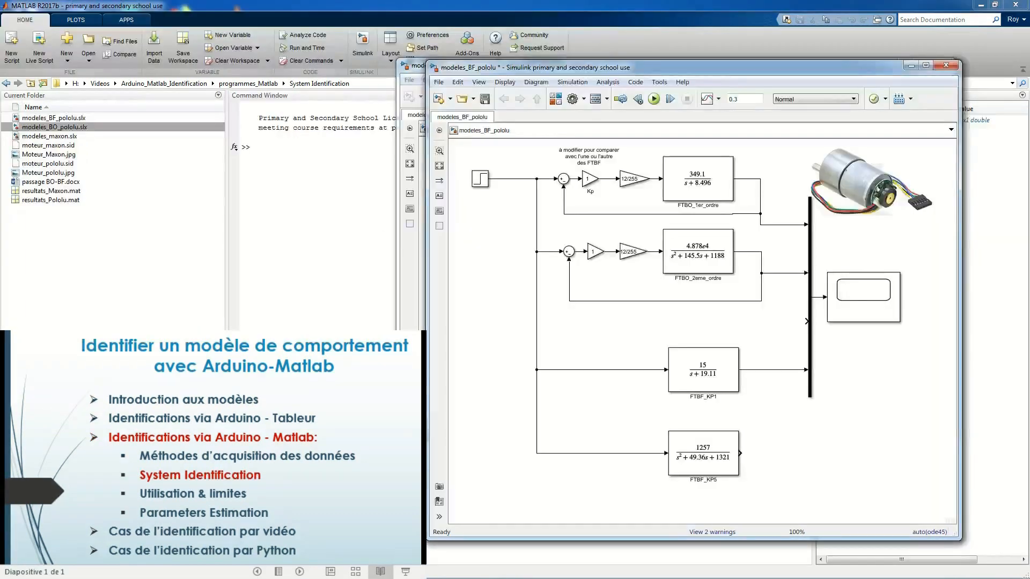
Step: Advance the presentation outline from System Identification to Utilisation & limites
{"action": "left_click", "coordinate": [363, 479]}
{"action": "left_click", "coordinate": [364, 479]}
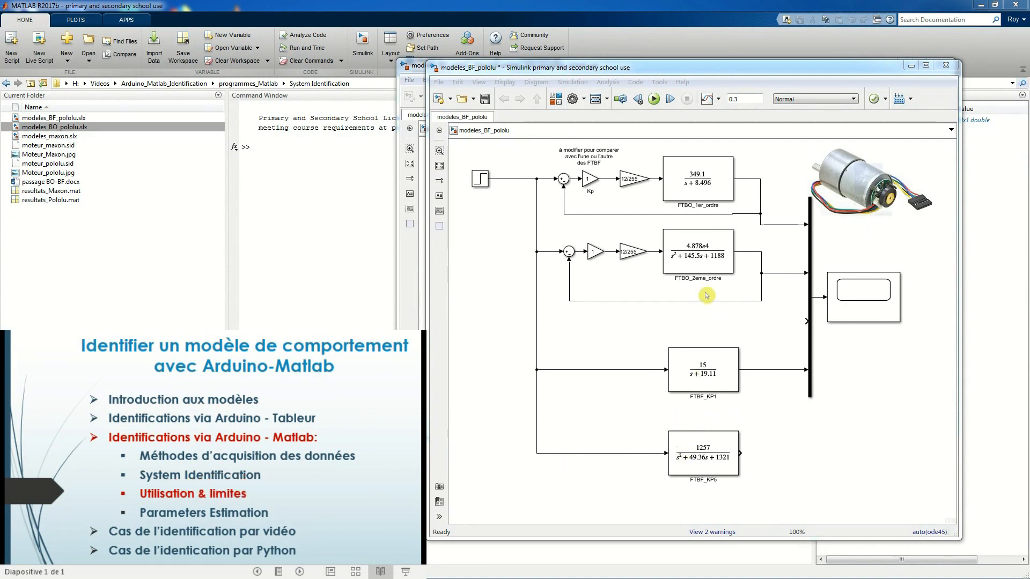
Step: Examine the feedback loops of modeles_BF_pololu, comparing the FTBO transfer functions, Kp and 12/255 gains with the FTBF_KP1 block
{"action": "left_click", "coordinate": [712, 190]}
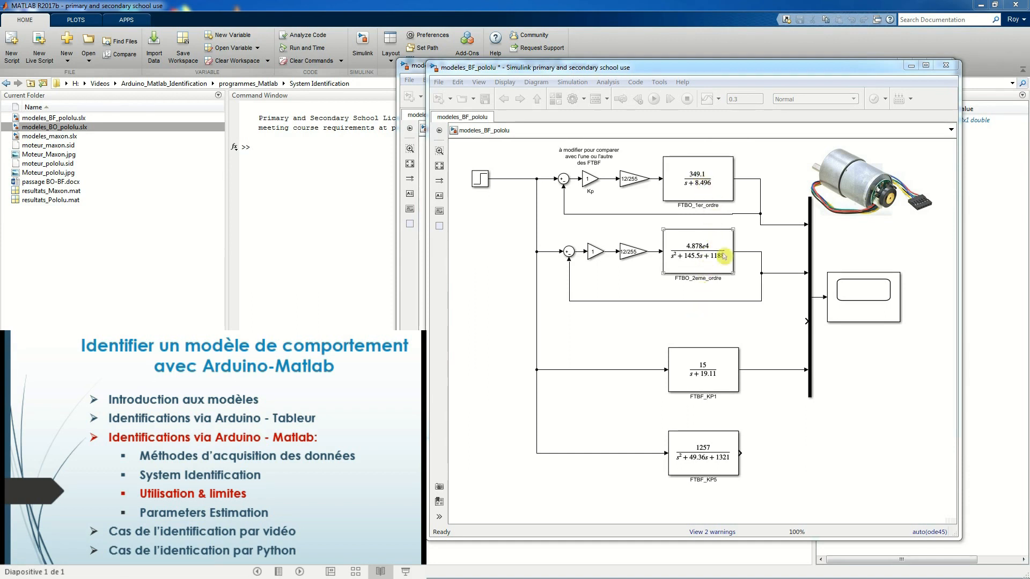
{"action": "left_click", "coordinate": [688, 289]}
{"action": "left_click", "coordinate": [699, 386]}
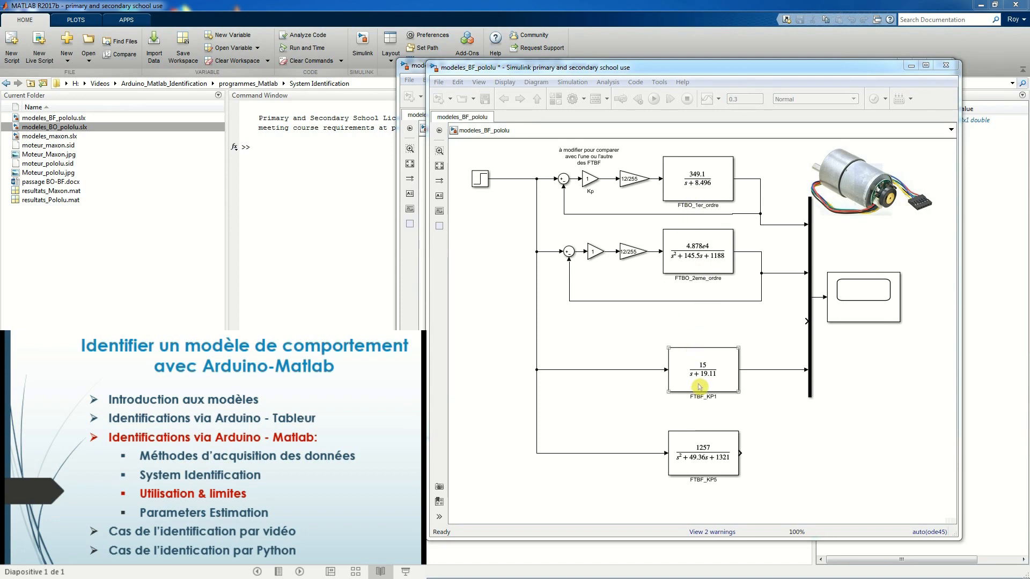
{"action": "left_click", "coordinate": [720, 264]}
{"action": "left_click", "coordinate": [562, 277]}
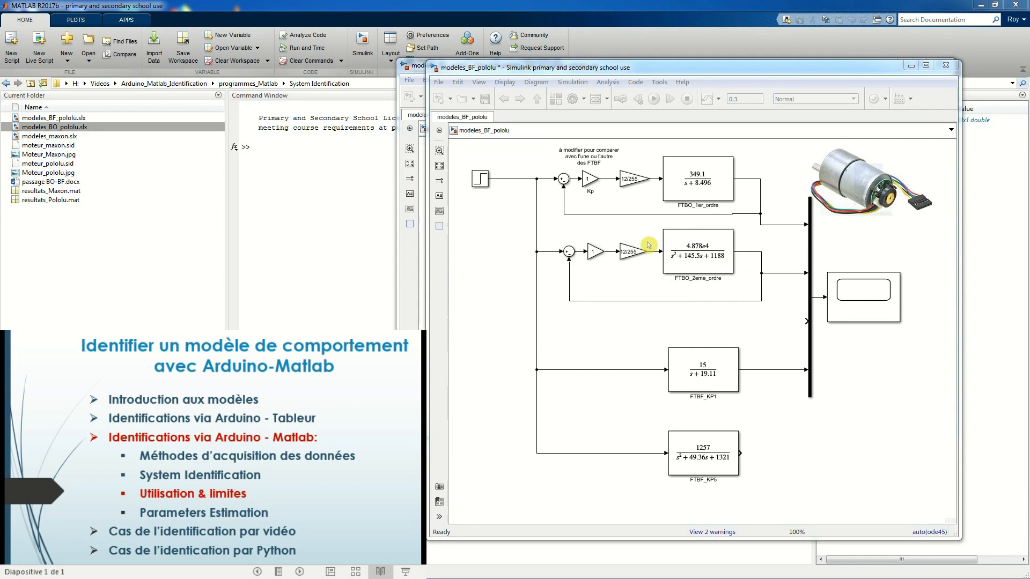
{"action": "left_click", "coordinate": [707, 388]}
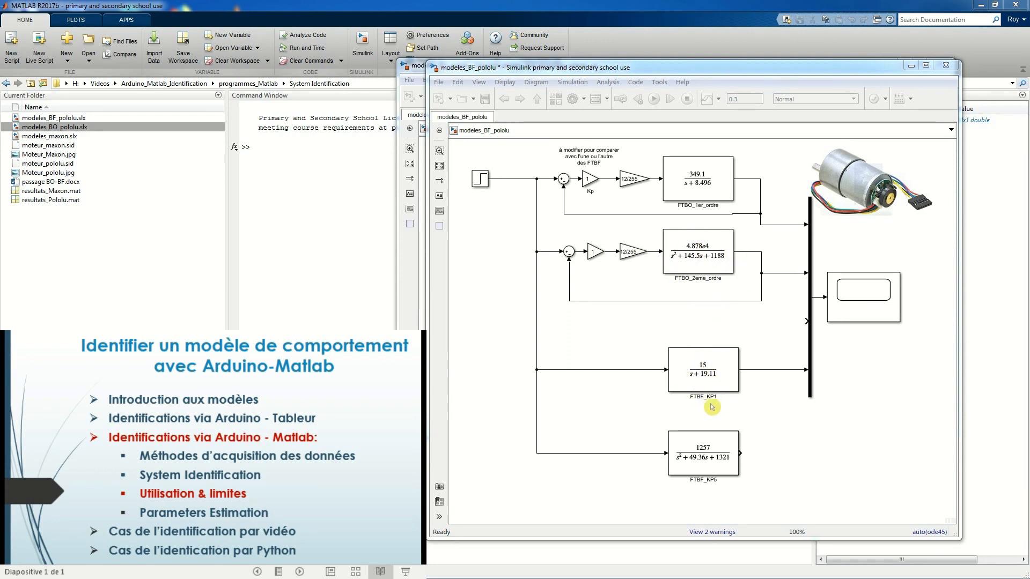
{"action": "left_click", "coordinate": [595, 182]}
{"action": "left_click", "coordinate": [629, 187]}
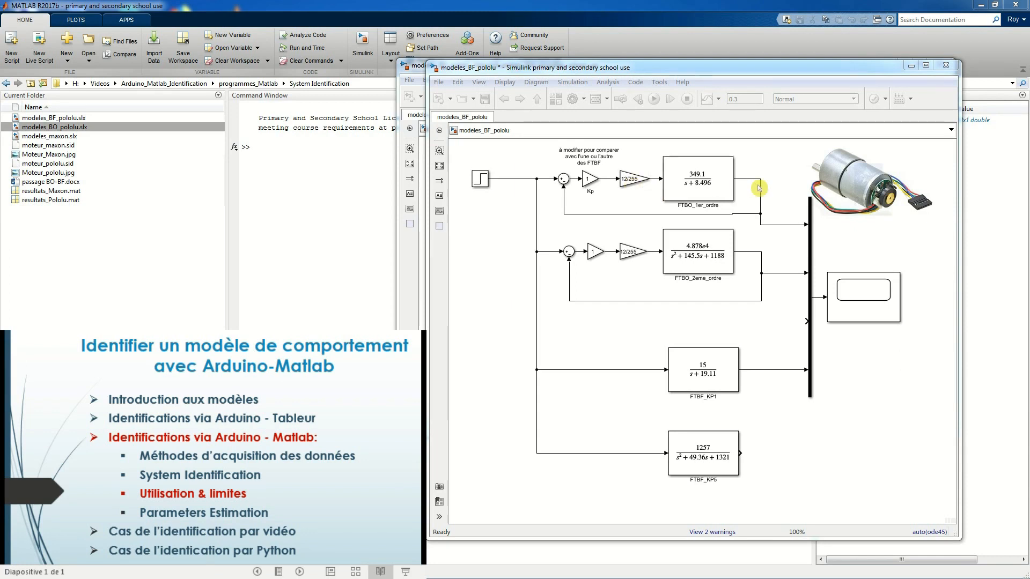
{"action": "left_click", "coordinate": [710, 331]}
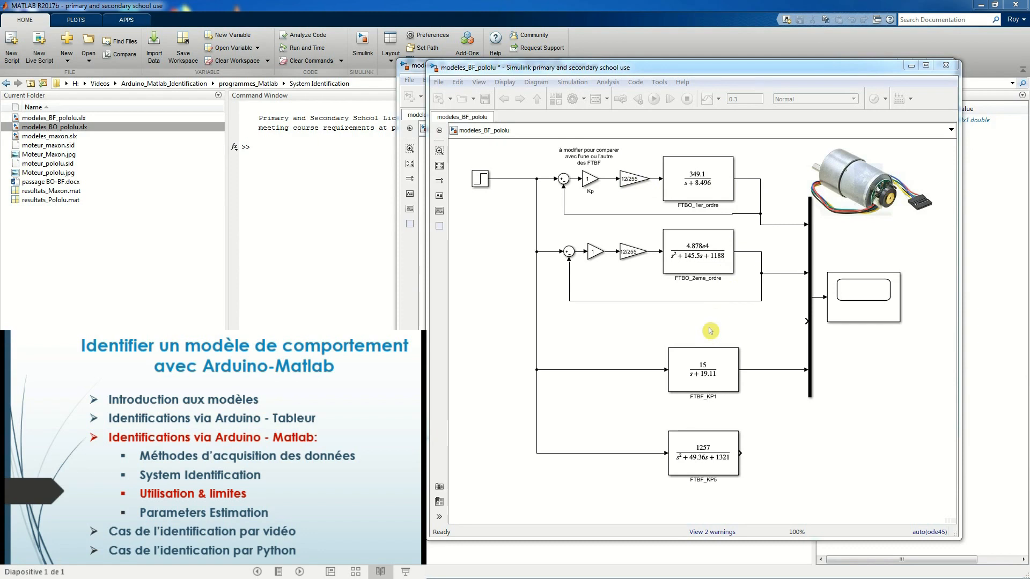
{"action": "left_click", "coordinate": [706, 380]}
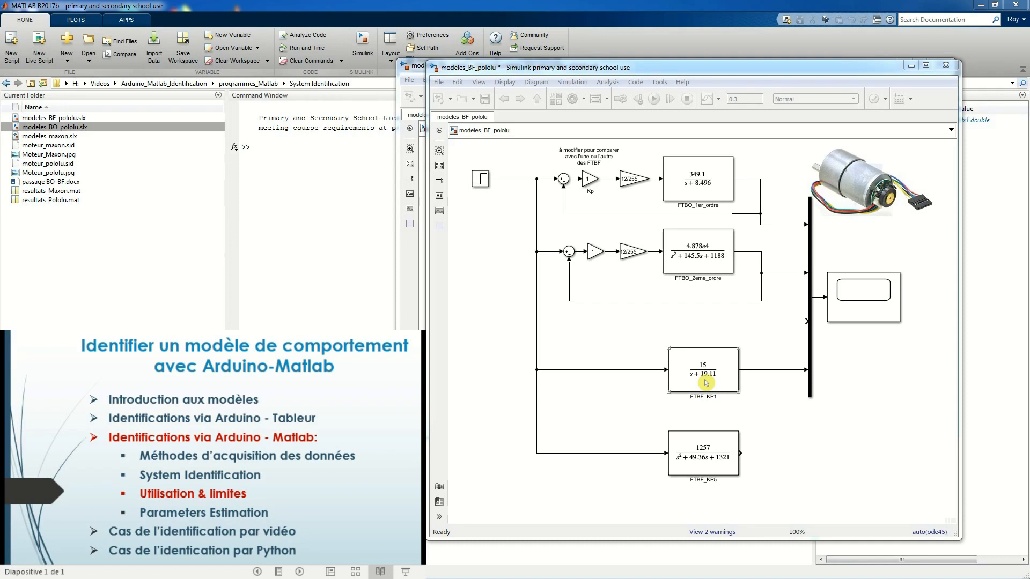
{"action": "left_click", "coordinate": [629, 177]}
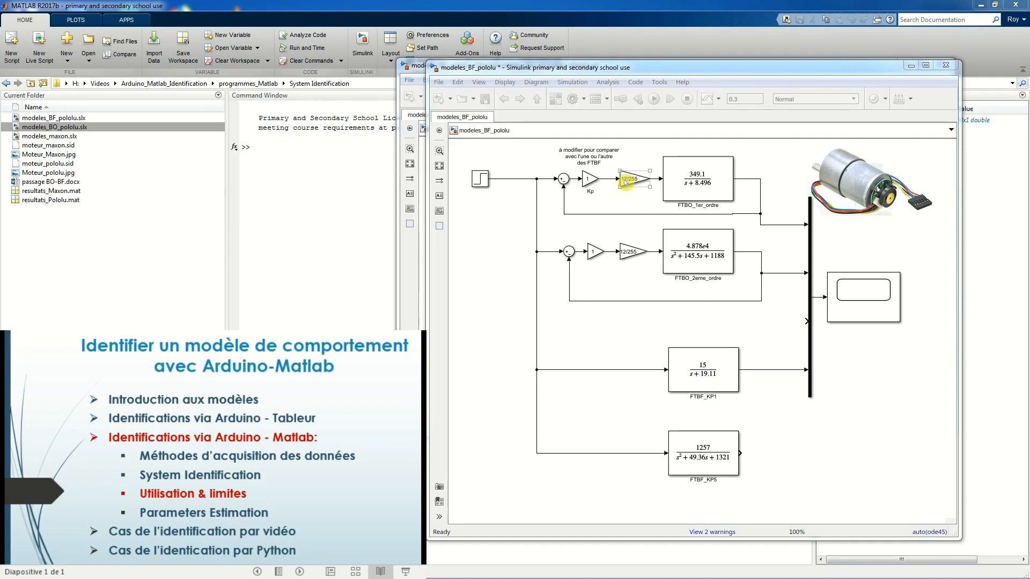
Step: Run the closed-loop simulation, compare the FTBO_1er_ordre, FTBO_2eme_ordre and FTBF_KP1 responses in the scope, and close it
{"action": "left_click", "coordinate": [653, 154]}
{"action": "left_click", "coordinate": [654, 100]}
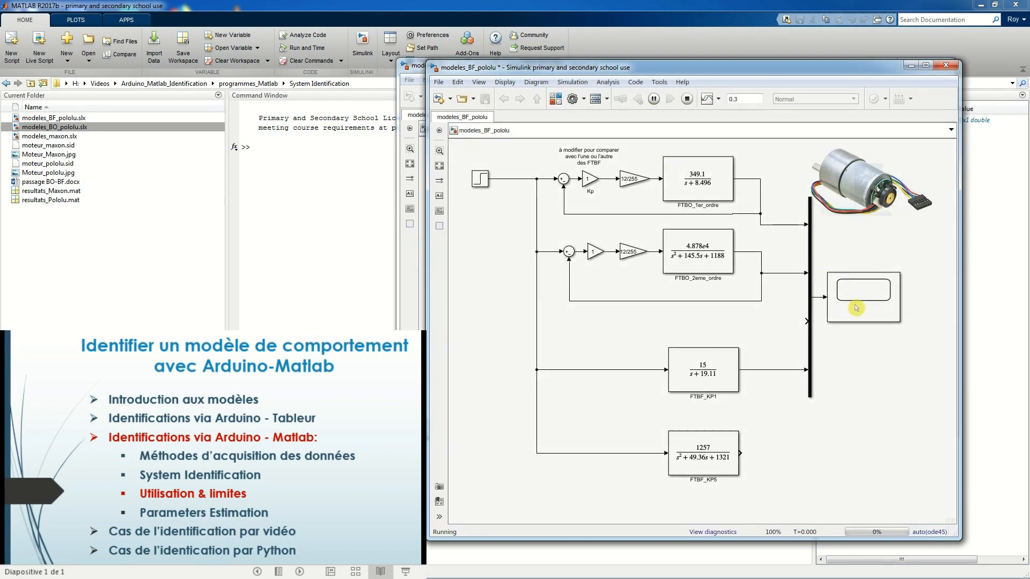
{"action": "double_click", "coordinate": [856, 308]}
{"action": "left_click_drag", "start_coordinate": [486, 321], "coordinate": [817, 207]}
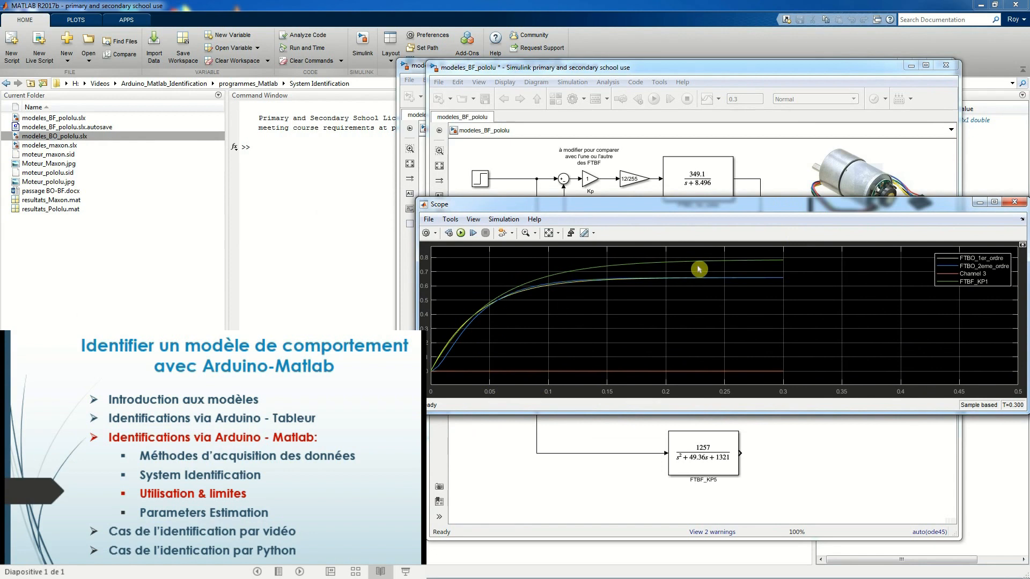
{"action": "left_click_drag", "start_coordinate": [798, 210], "coordinate": [666, 238]}
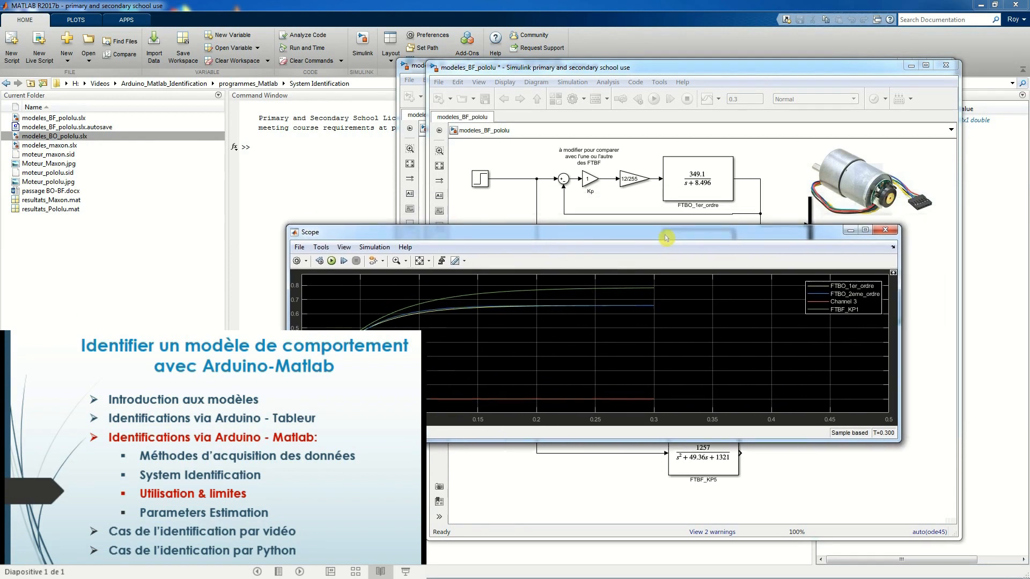
{"action": "left_click", "coordinate": [886, 231]}
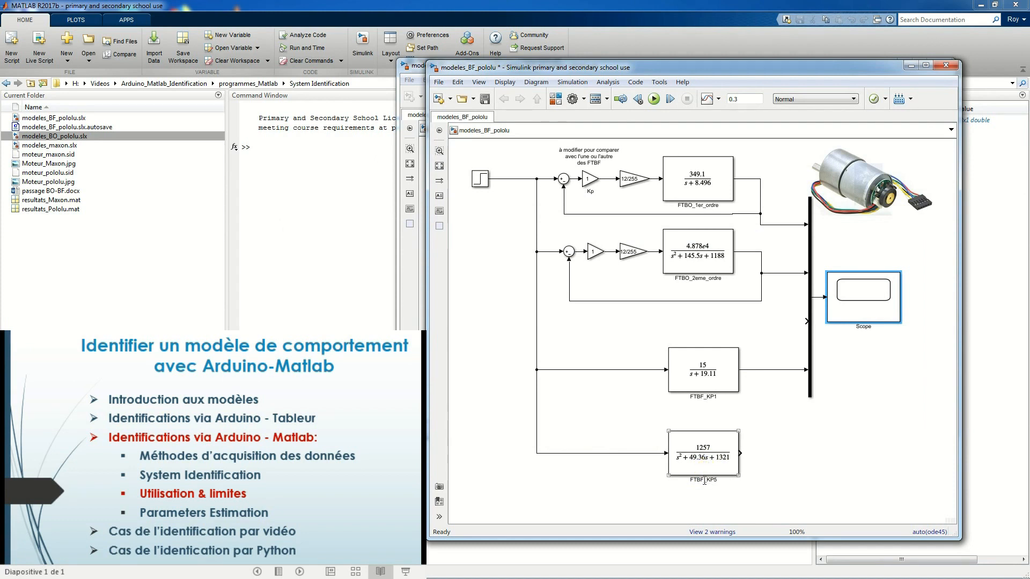
Step: Bring up the modeles_BO_pololu model, run its simulation, compare the four open-loop responses in the scope, and put the scope away
{"action": "left_click", "coordinate": [406, 67]}
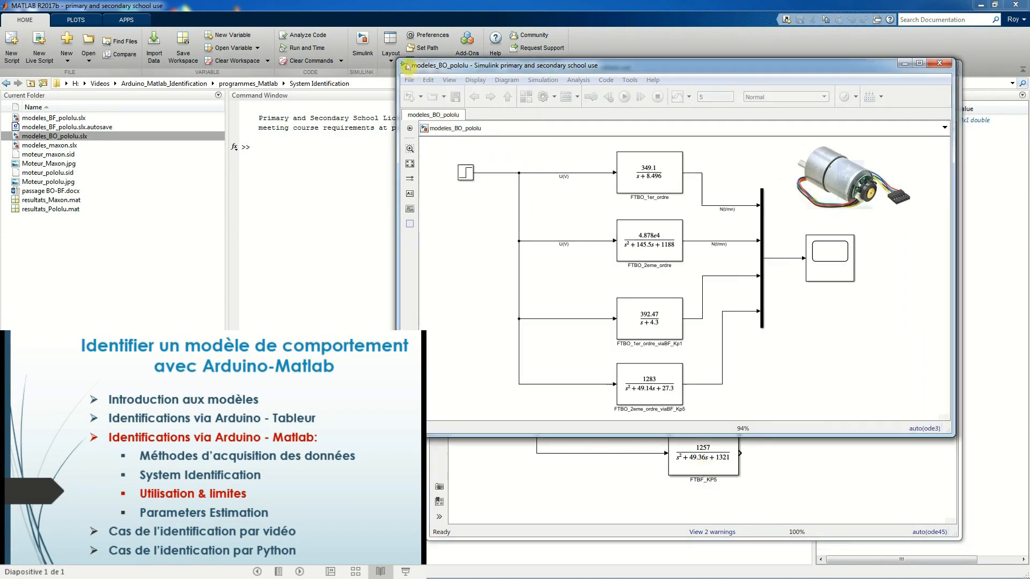
{"action": "left_click", "coordinate": [830, 342]}
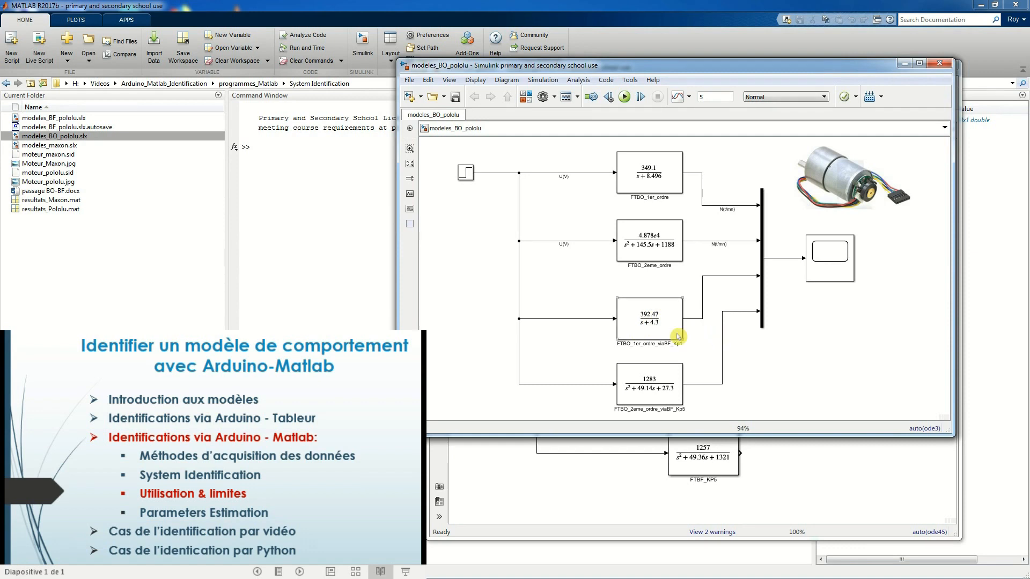
{"action": "left_click", "coordinate": [624, 97]}
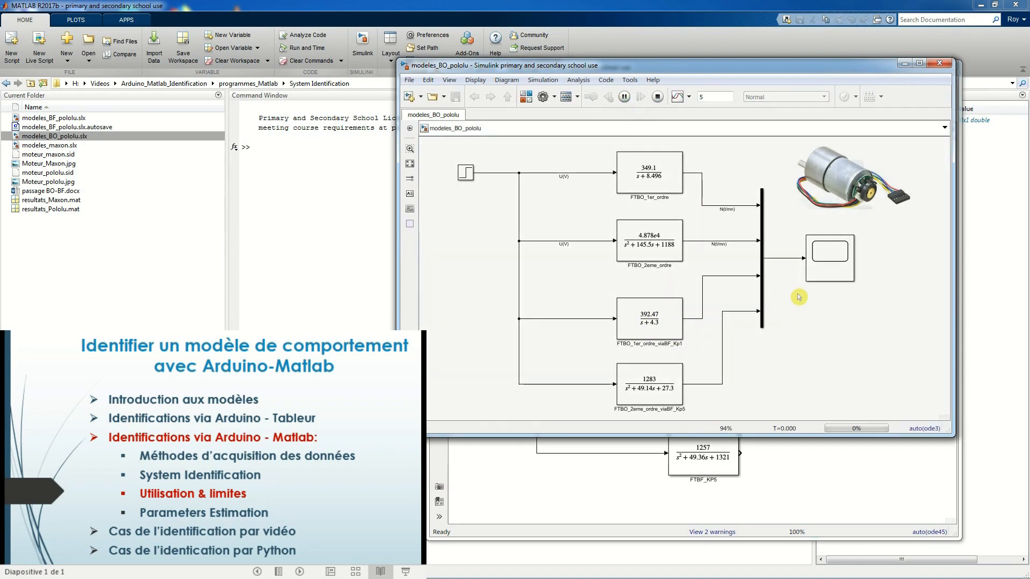
{"action": "double_click", "coordinate": [823, 278]}
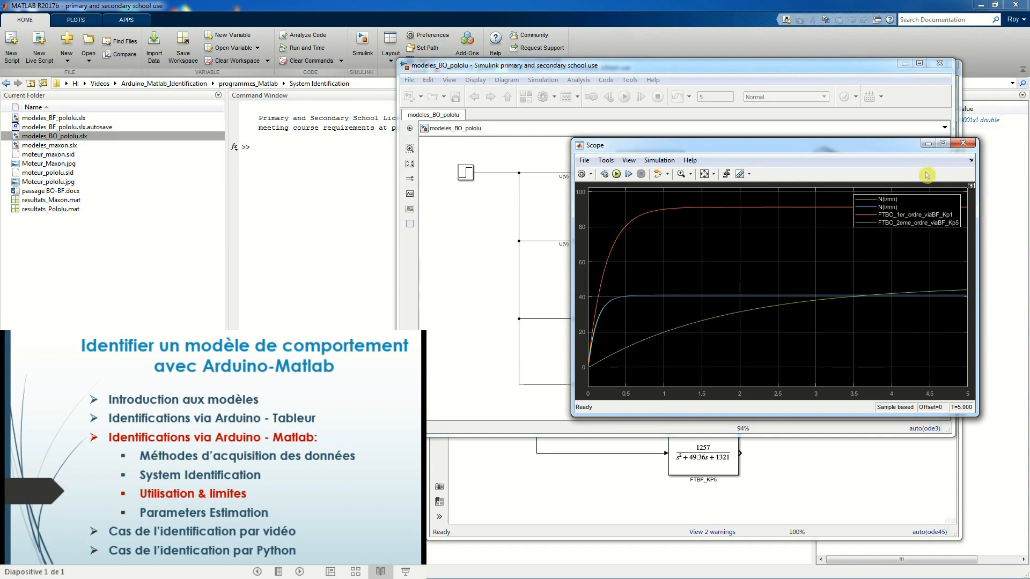
{"action": "left_click", "coordinate": [928, 144]}
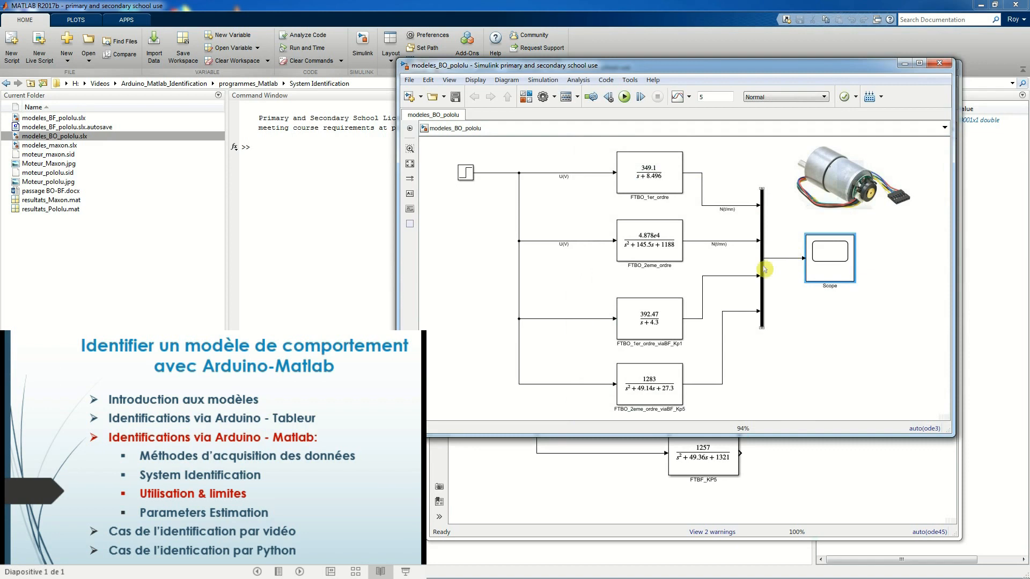
Step: Switch to the web browser showing the hexapod project's PDF presentation
{"action": "key", "text": "alt+Tab"}
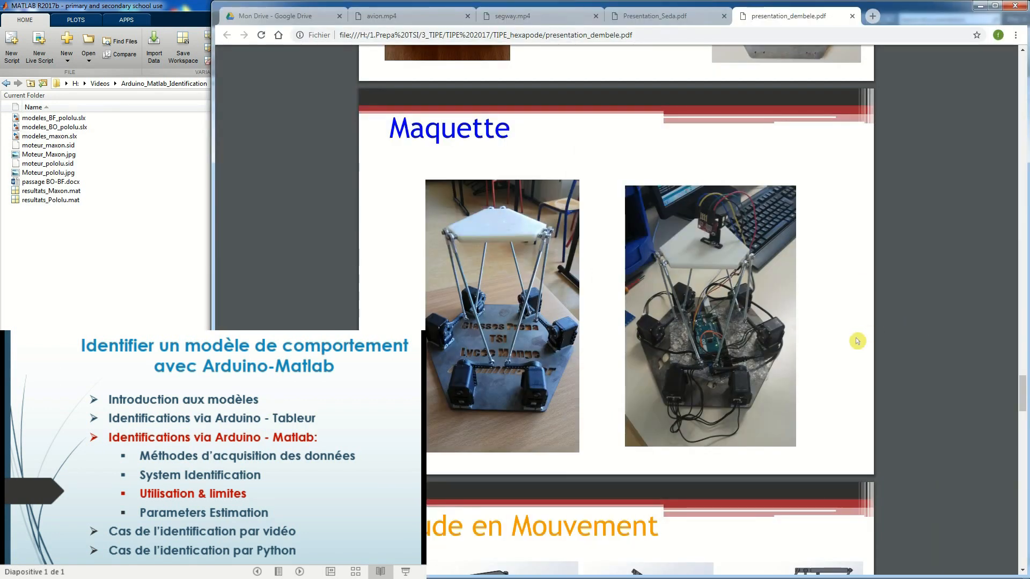